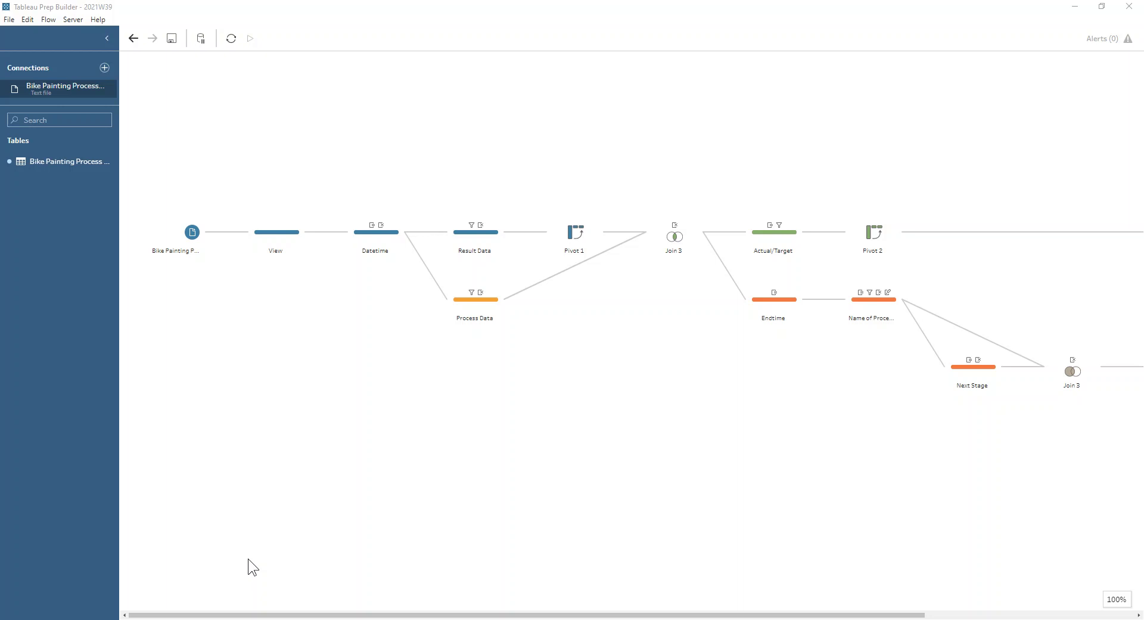
# - Show the View step's profile: 6 fields and 177 rows of bike painting data
pyautogui.click(288, 237)
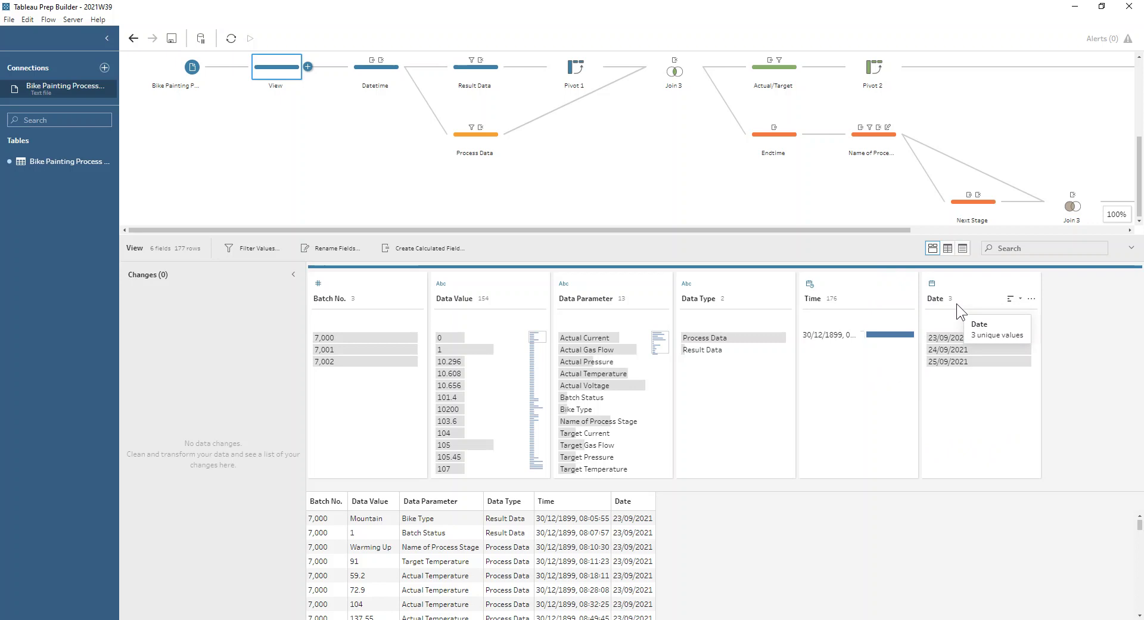
# - Switch the Data Type highlight from Result Data rows to Process Data rows
pyautogui.click(743, 347)
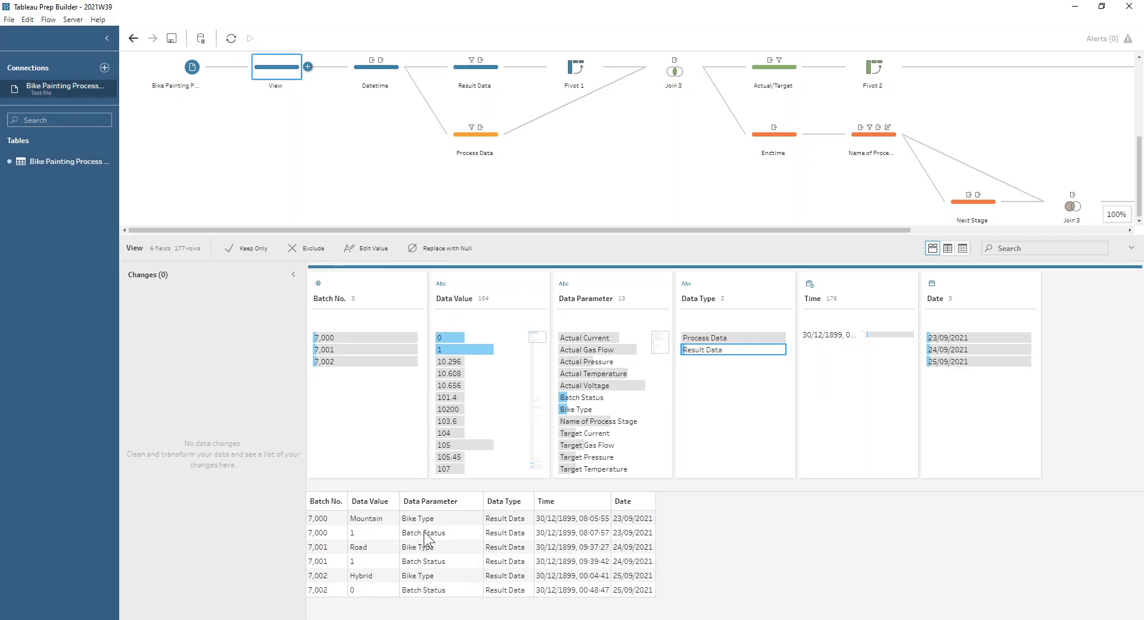
pyautogui.click(722, 339)
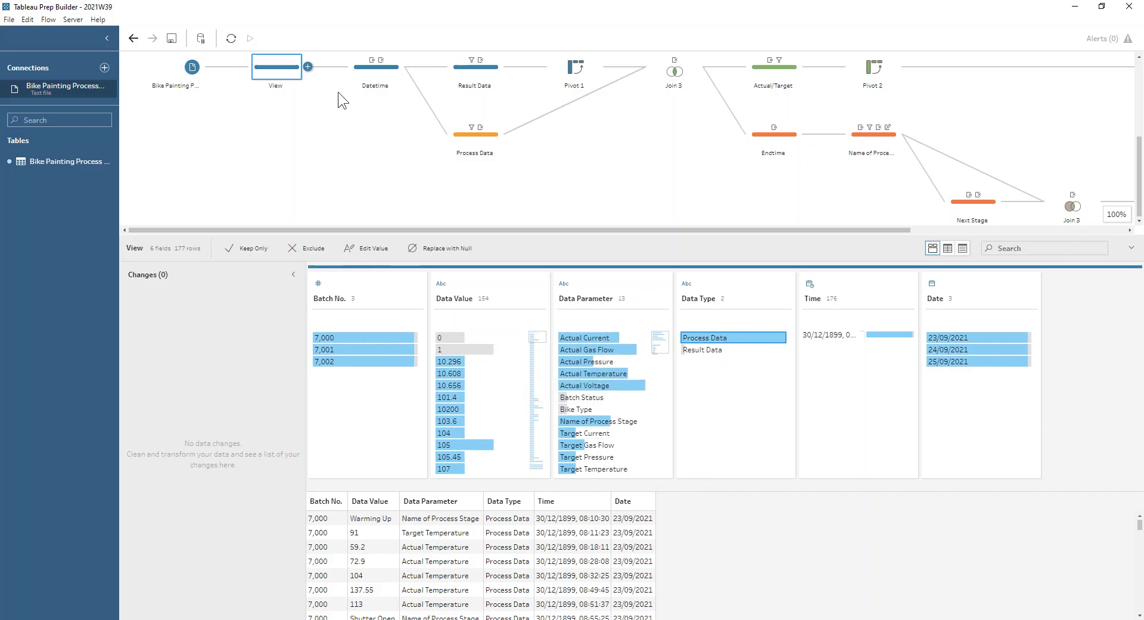
# - Review the Datetime step's MAKEDATETIME([Date], [Time]) calculation and close it unchanged
pyautogui.click(359, 75)
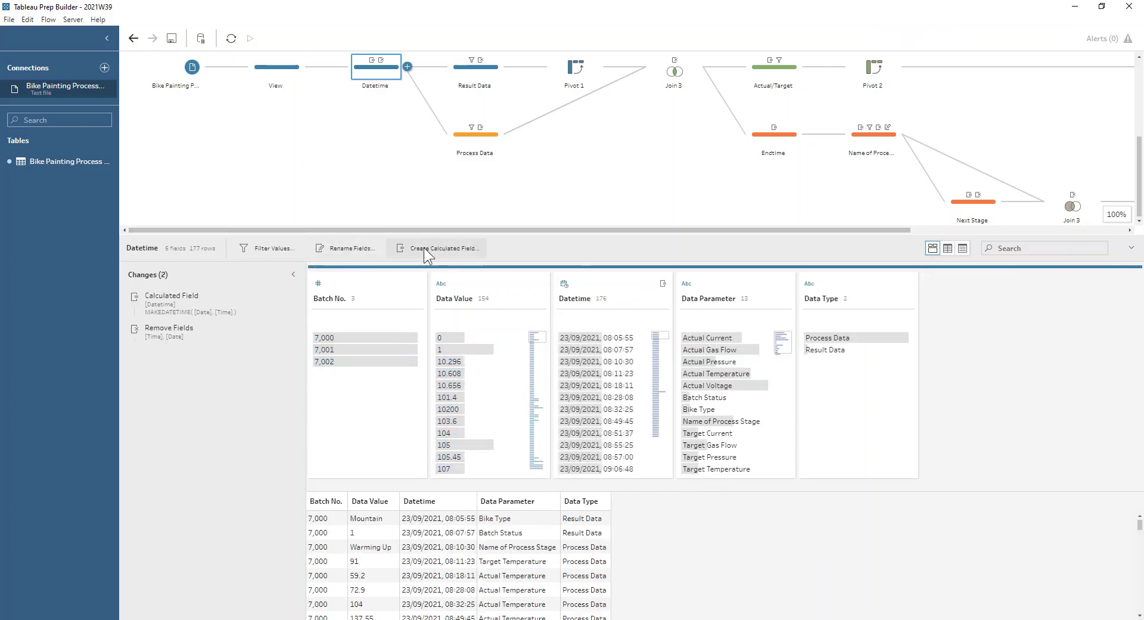
pyautogui.click(279, 297)
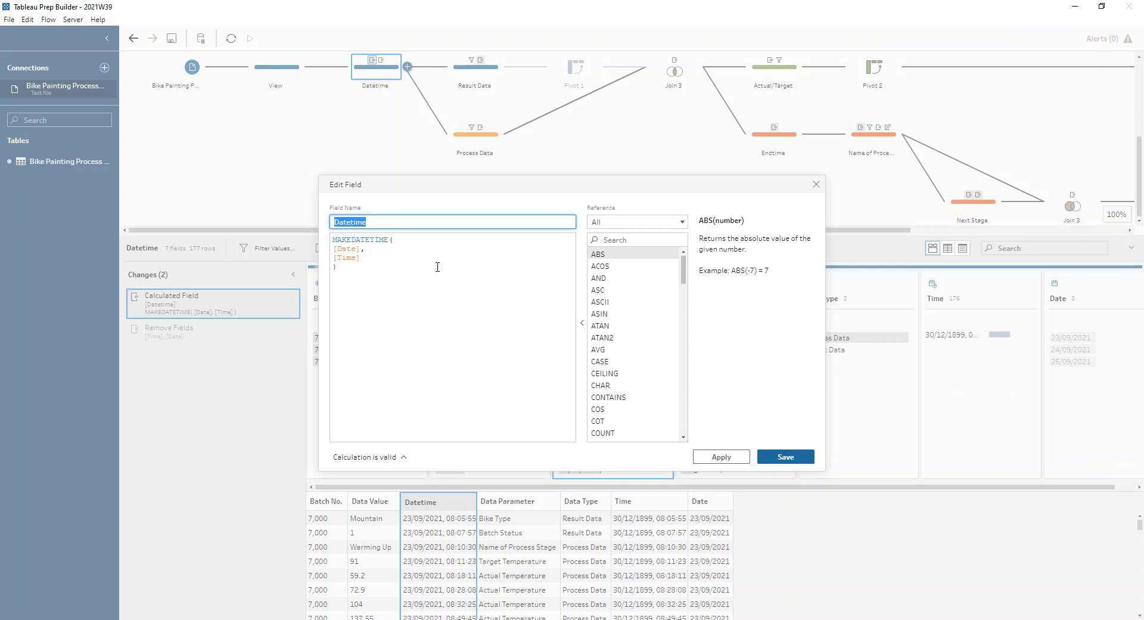
pyautogui.click(402, 239)
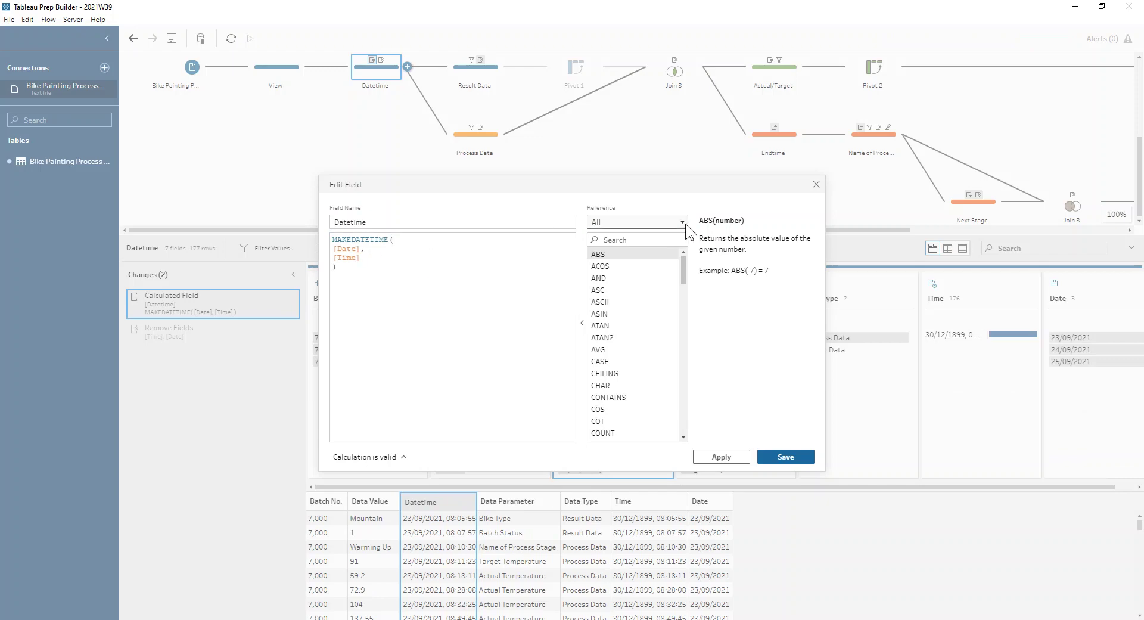
pyautogui.click(816, 184)
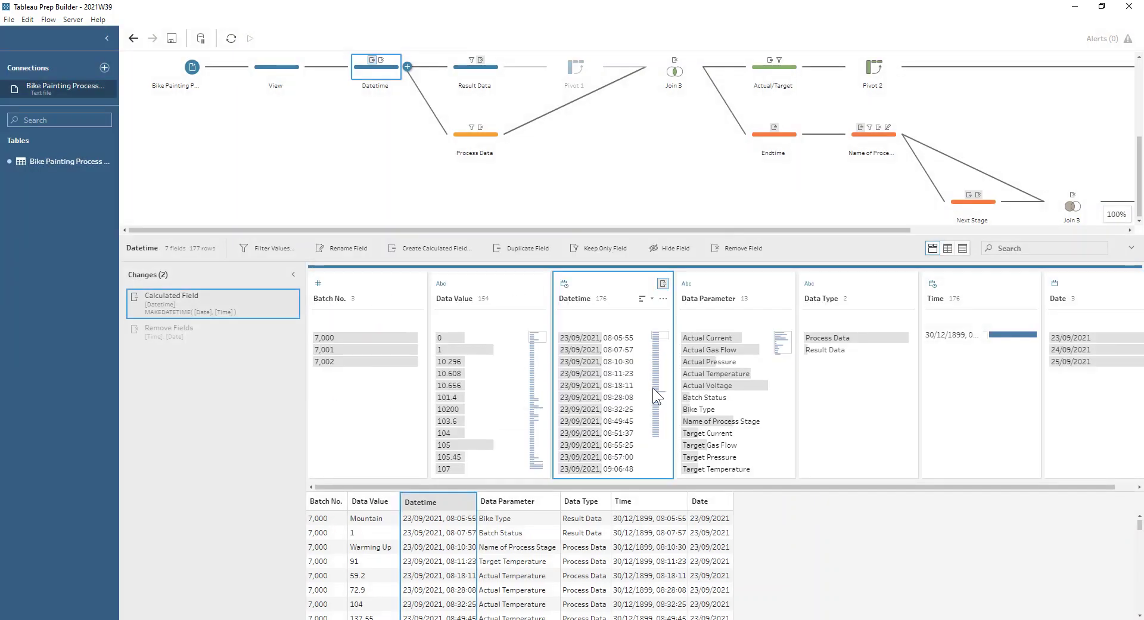
pyautogui.moveTo(638, 461)
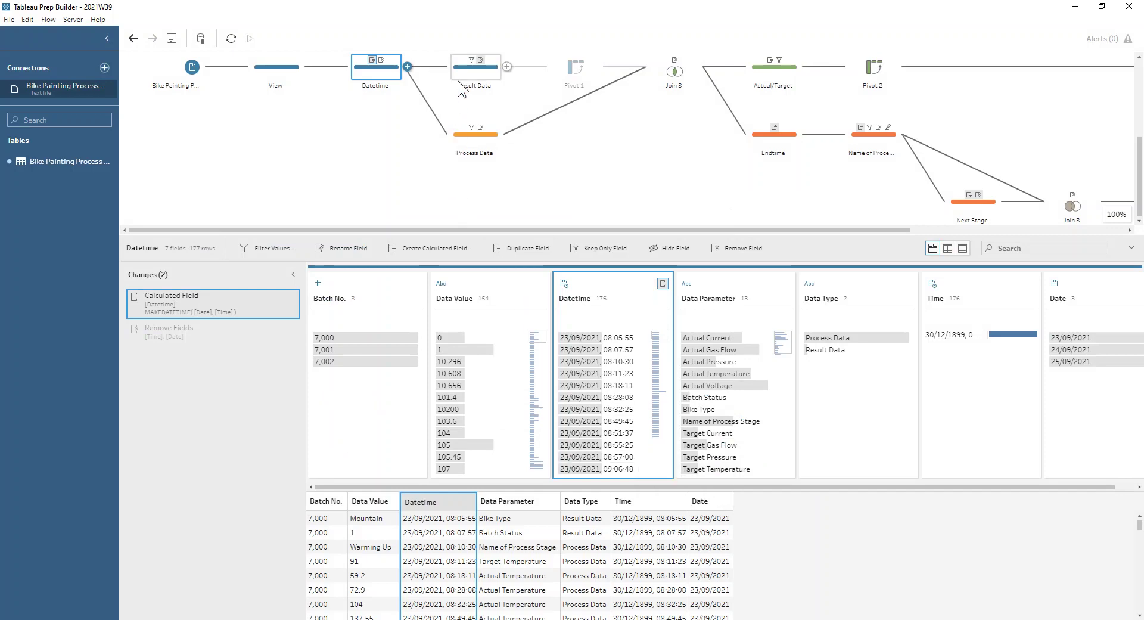
# - Review the Result Data step's filter keeping only Result Data rows, then clear the highlight
pyautogui.click(822, 350)
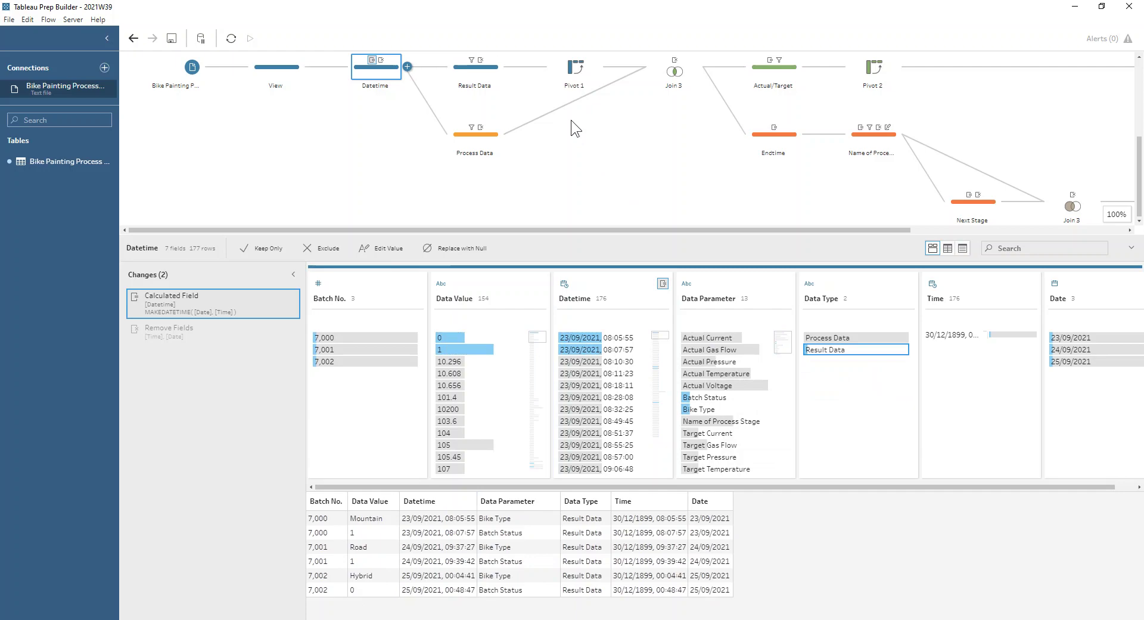
pyautogui.click(465, 77)
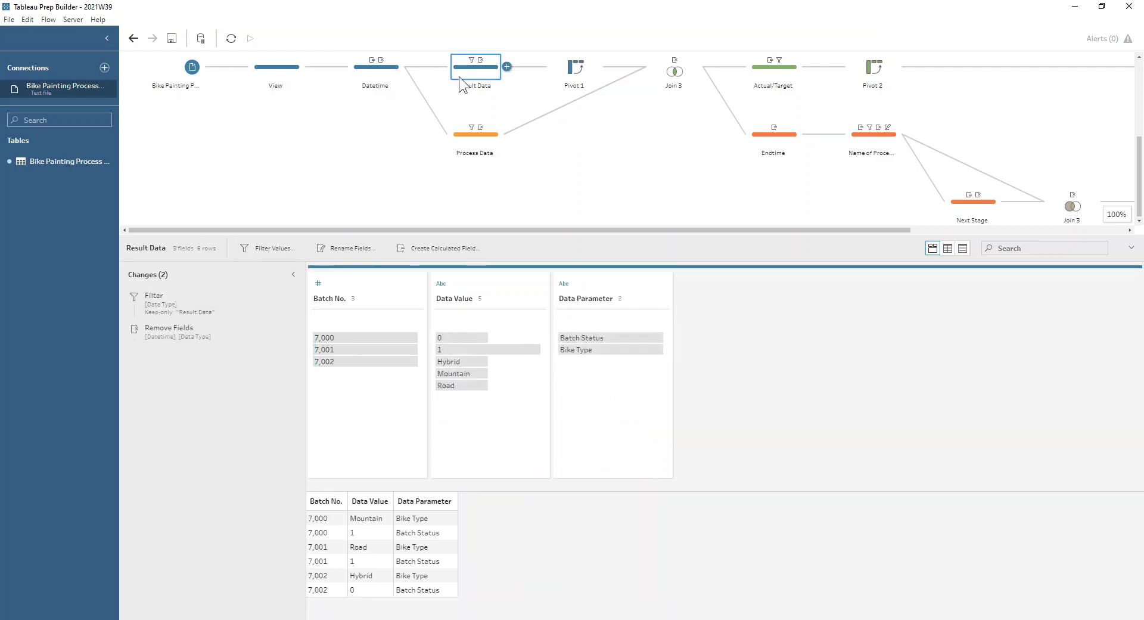
pyautogui.click(199, 298)
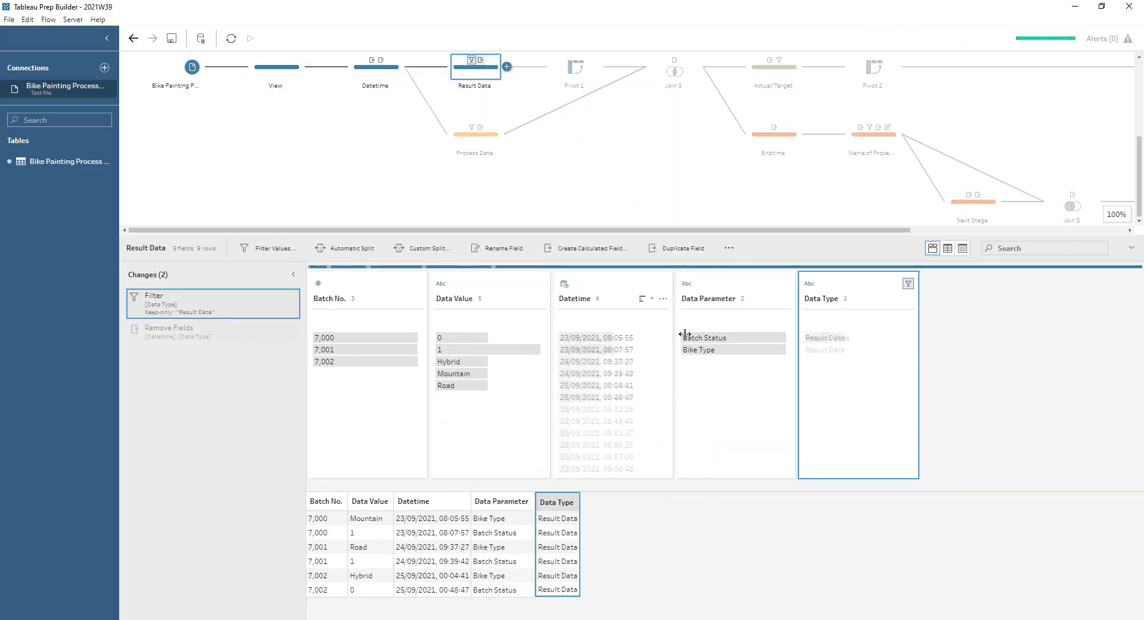
pyautogui.click(819, 338)
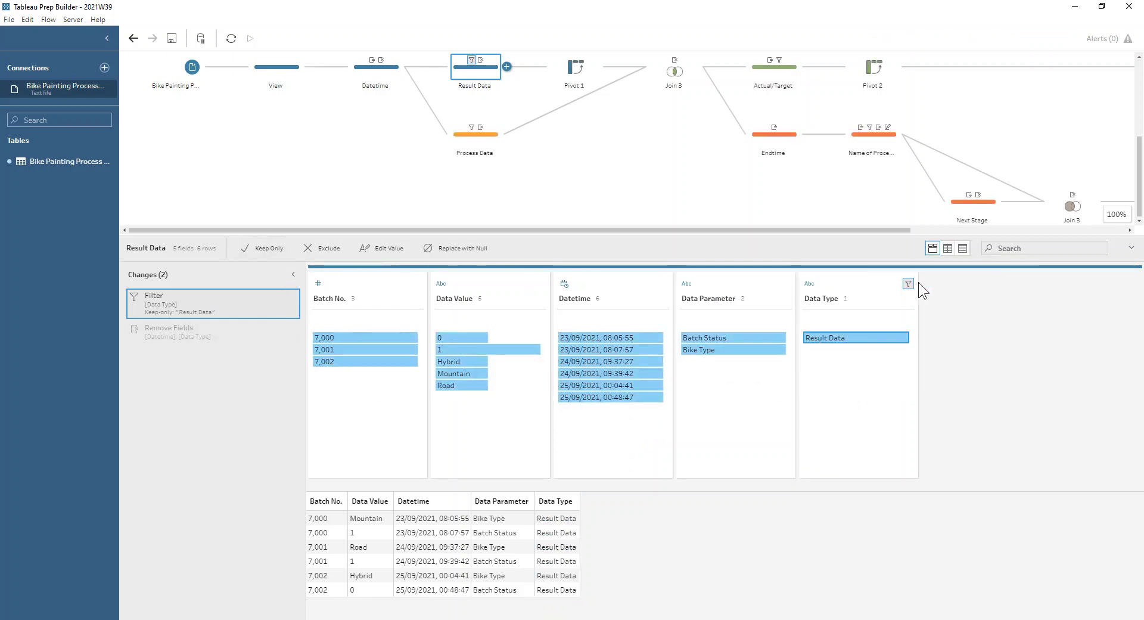
pyautogui.click(896, 380)
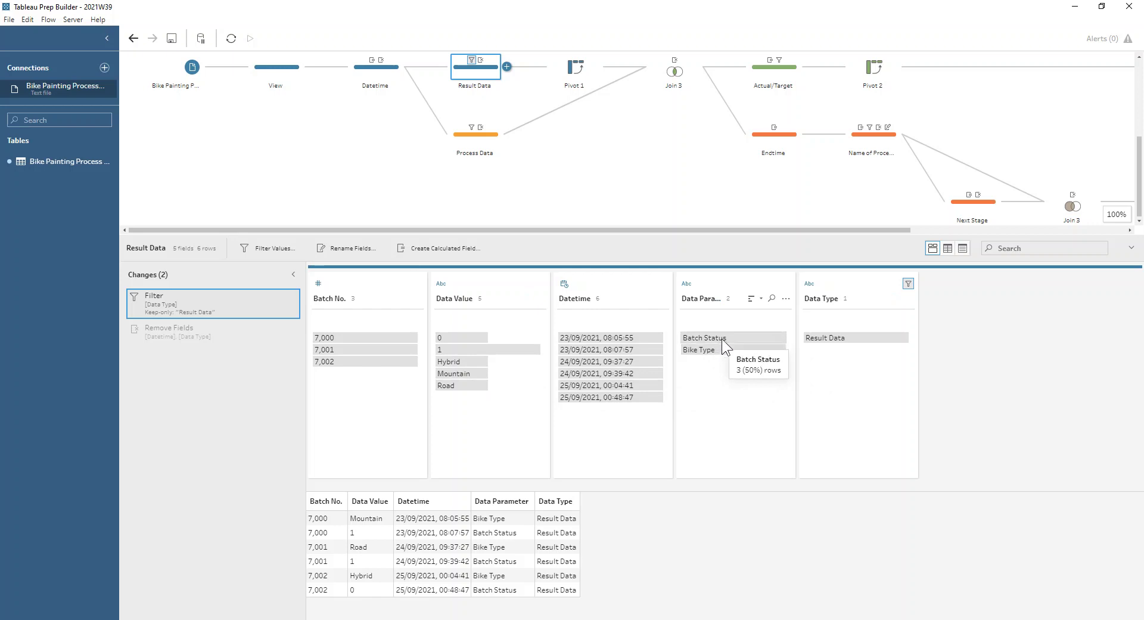
# - Confirm Pivot 1 pivots Batch Status and Bike Type with Rows to Columns
pyautogui.click(580, 63)
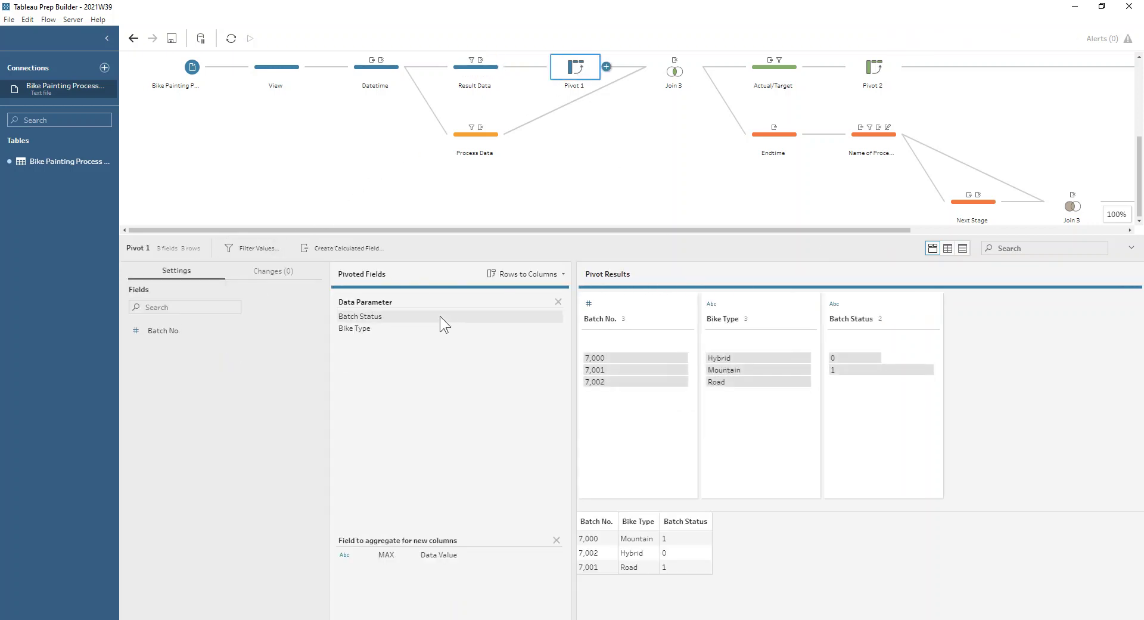
pyautogui.click(562, 273)
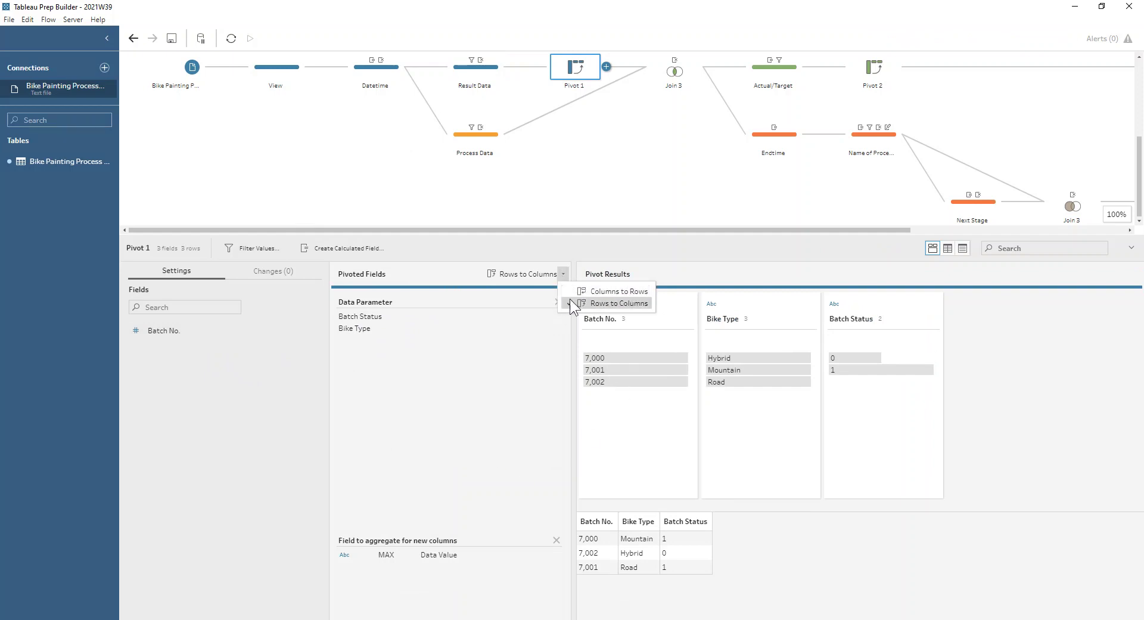
pyautogui.click(588, 306)
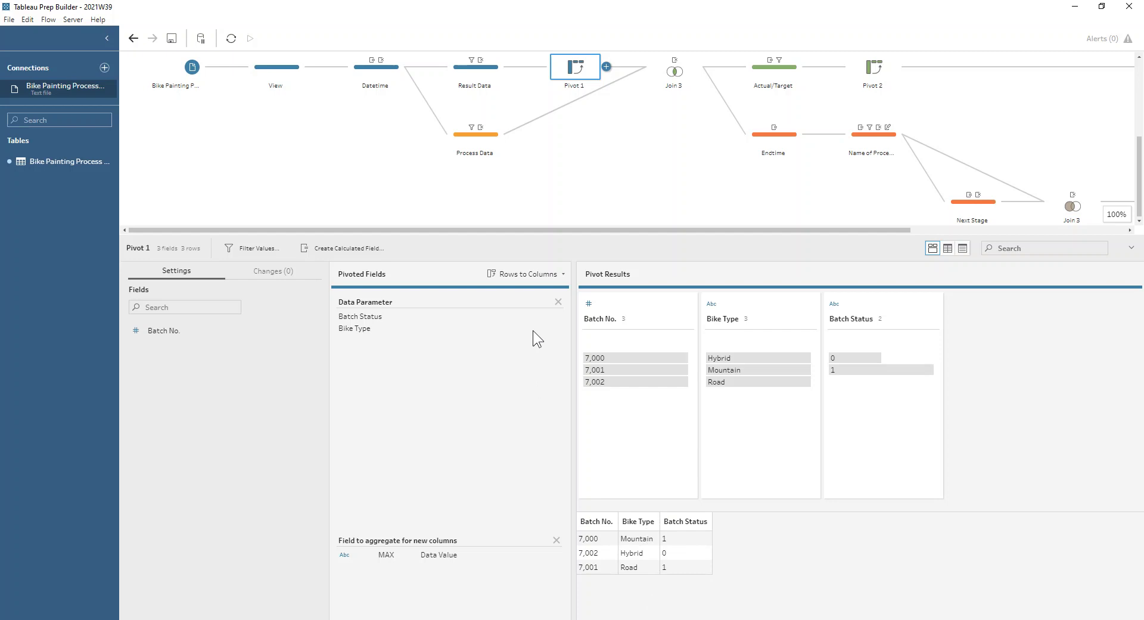
# - Check Process Data, then Join 3's inner join on Batch No. returning 171 rows
pyautogui.click(464, 143)
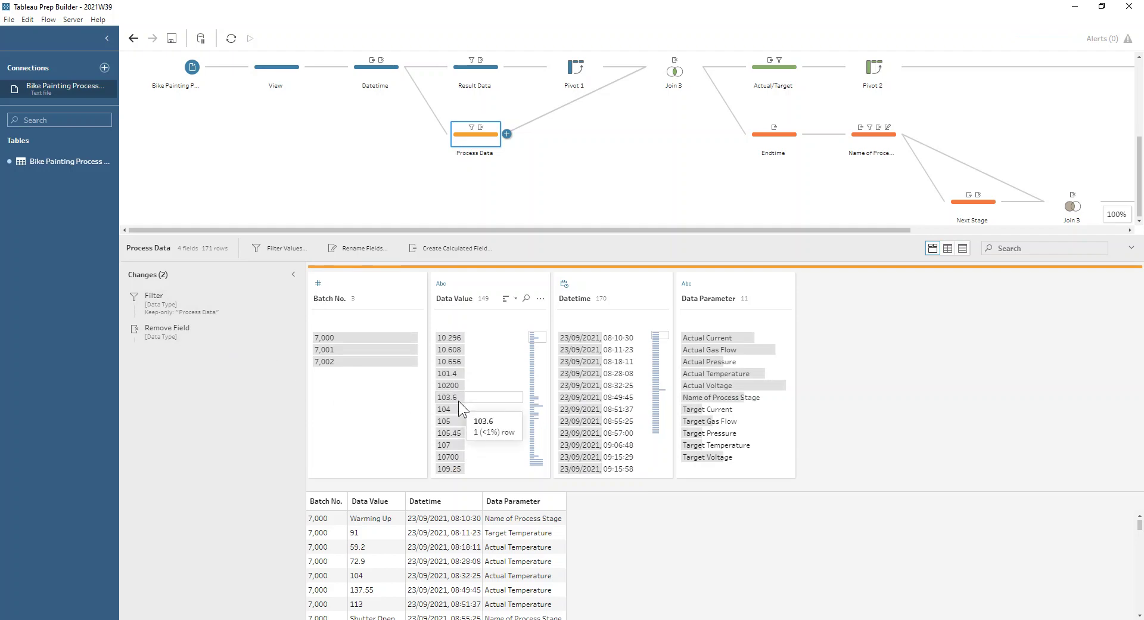
pyautogui.click(673, 75)
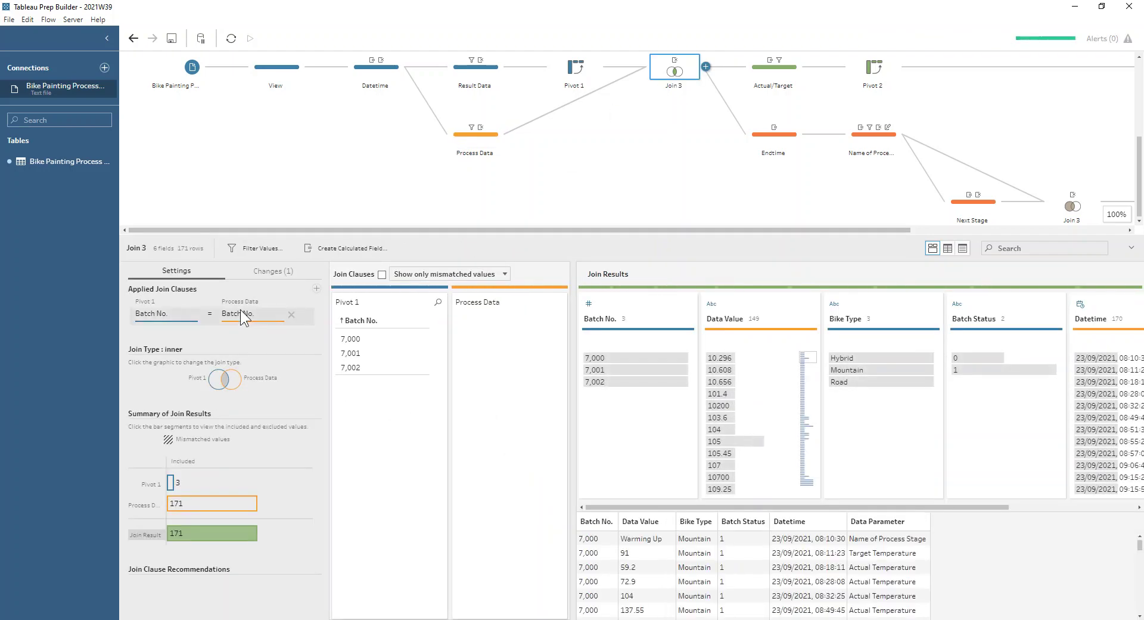
pyautogui.moveTo(448, 229); pyautogui.dragTo(649, 210)
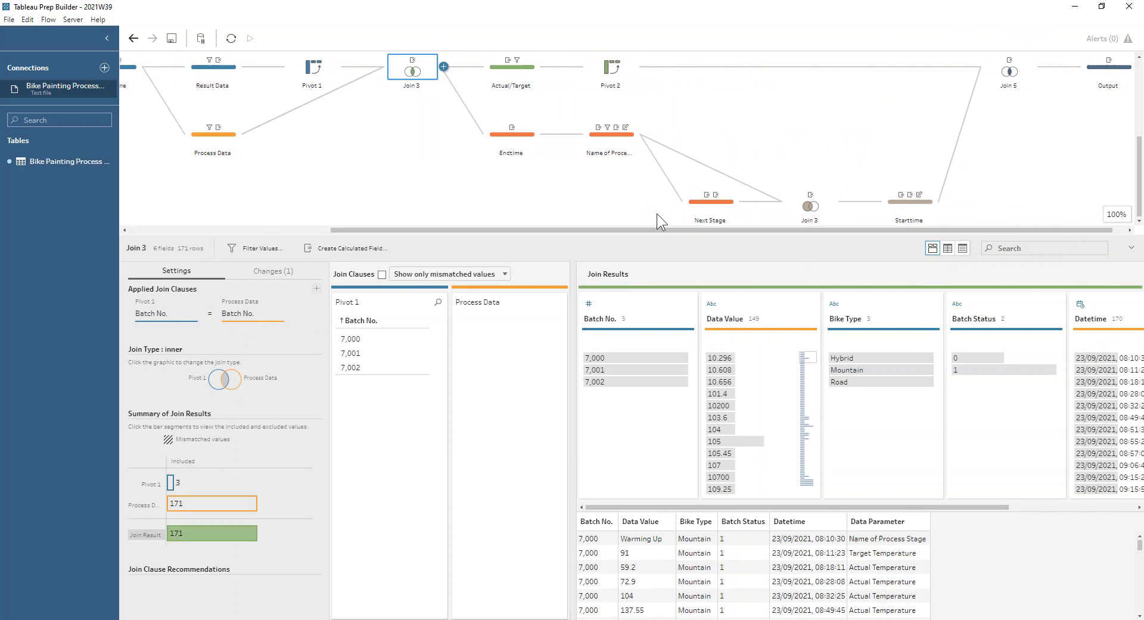
# - Review Actual/Target's split of Data Parameter, opening and cancelling a Custom Split
pyautogui.click(516, 74)
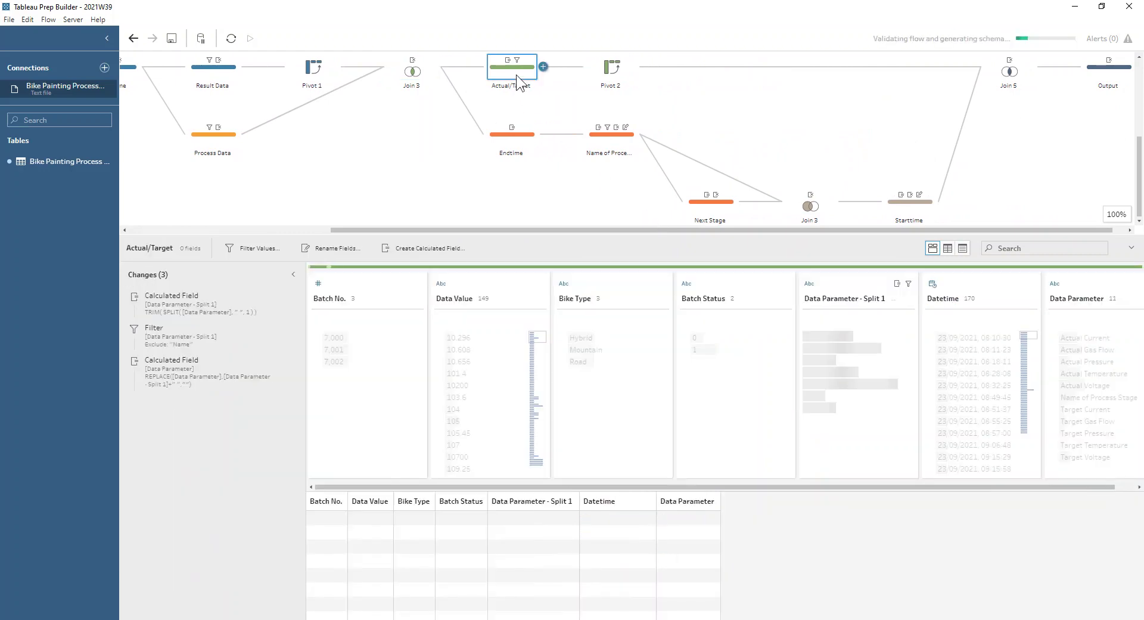
pyautogui.click(224, 301)
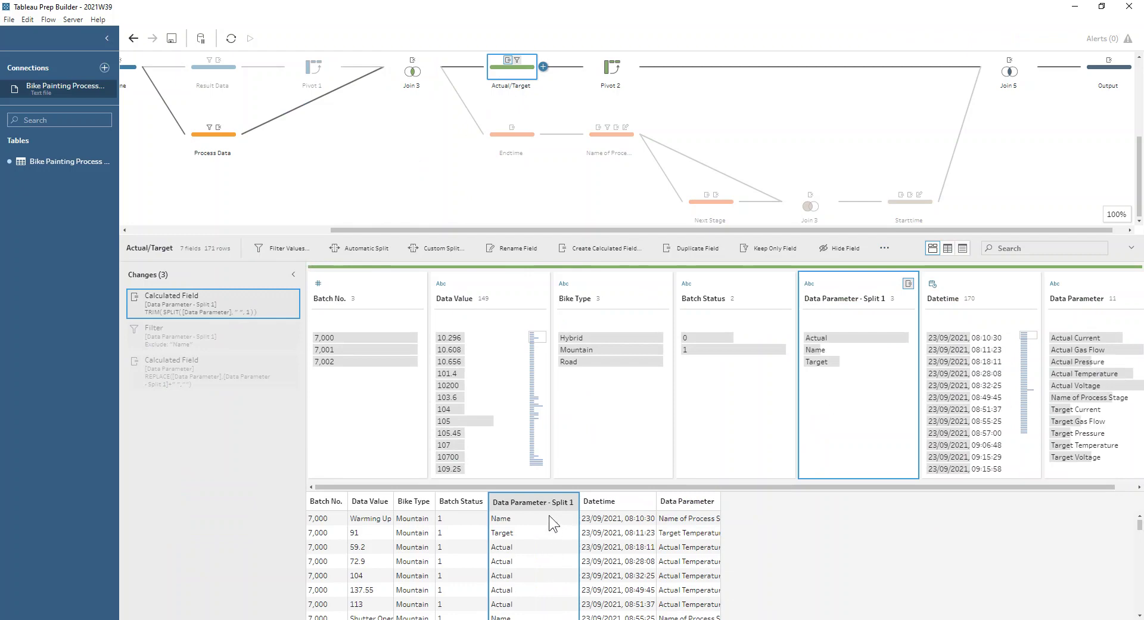
pyautogui.hscroll(2, 787, 485)
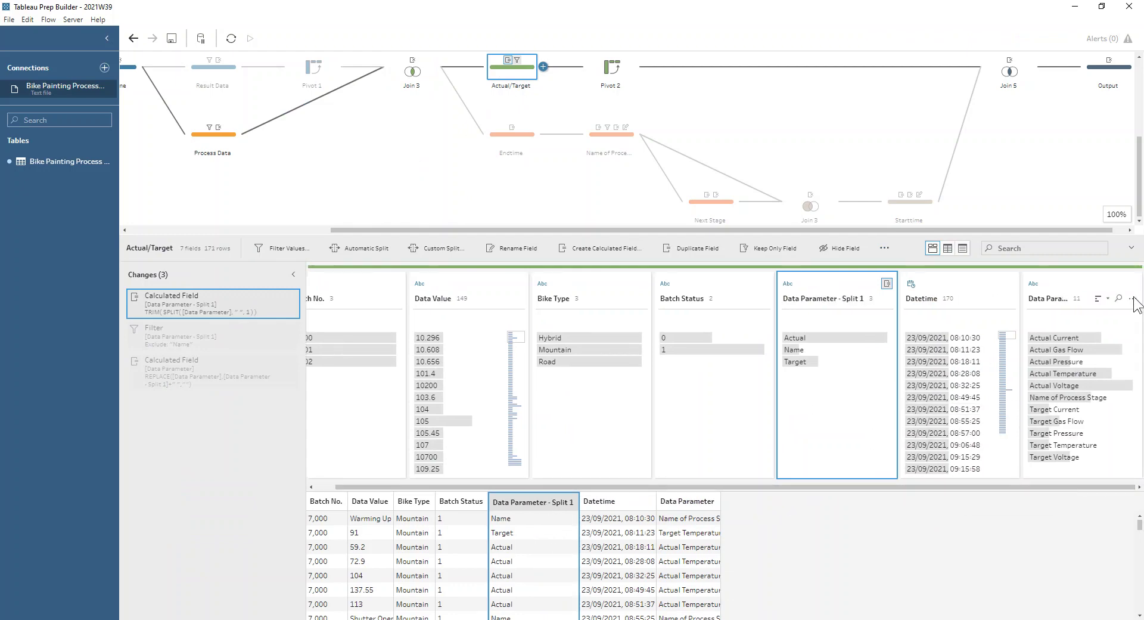
pyautogui.click(1131, 298)
pyautogui.moveTo(1084, 349)
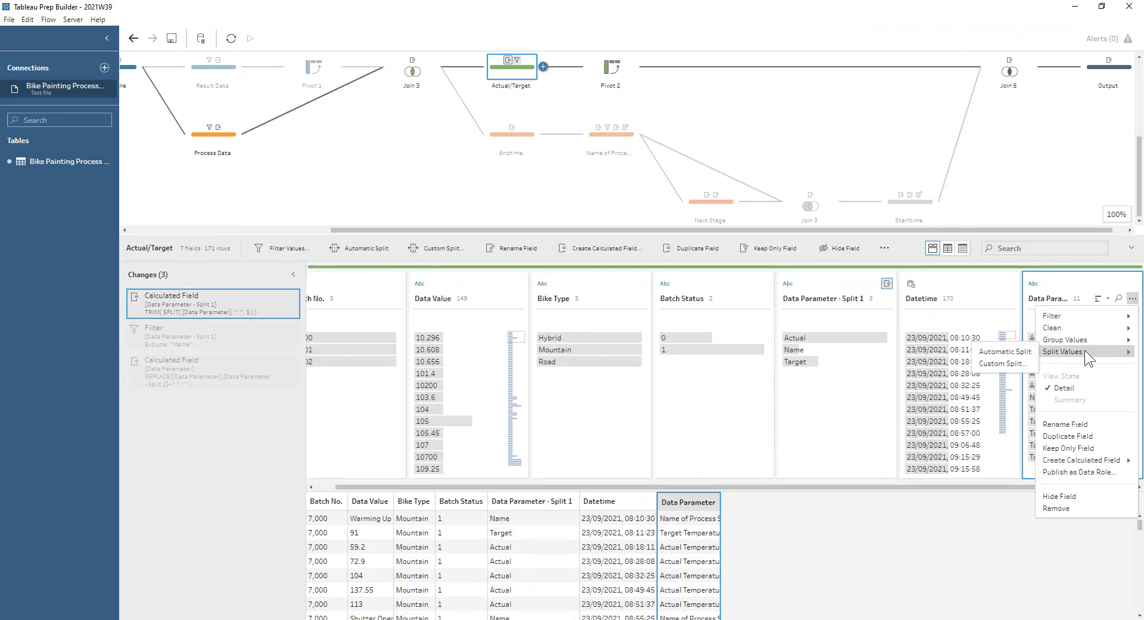
pyautogui.click(1003, 361)
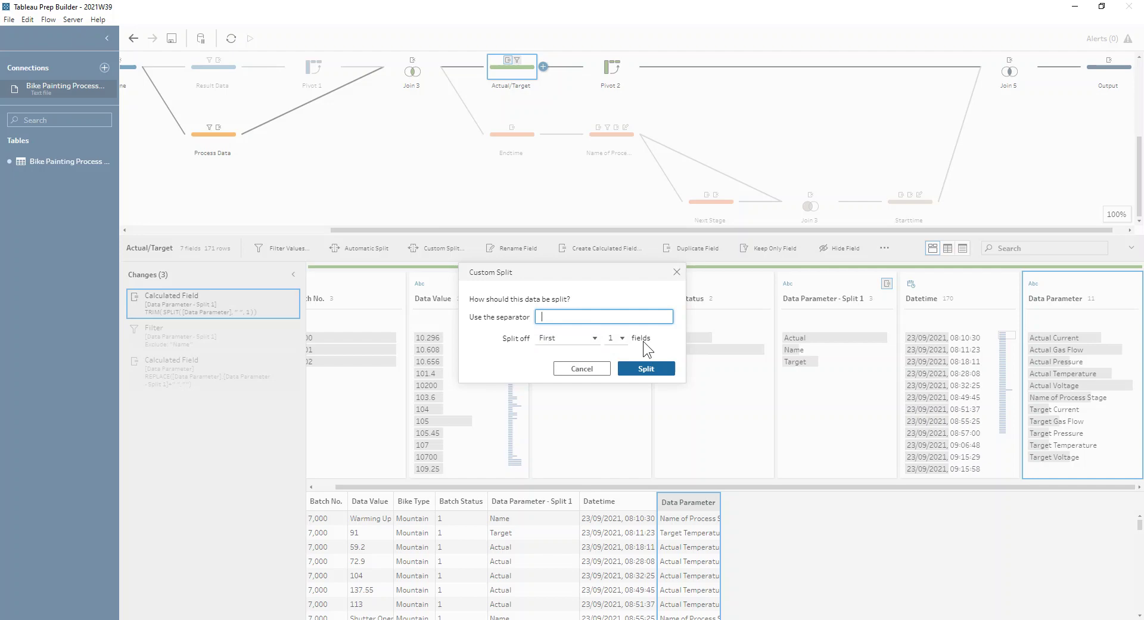
pyautogui.click(676, 272)
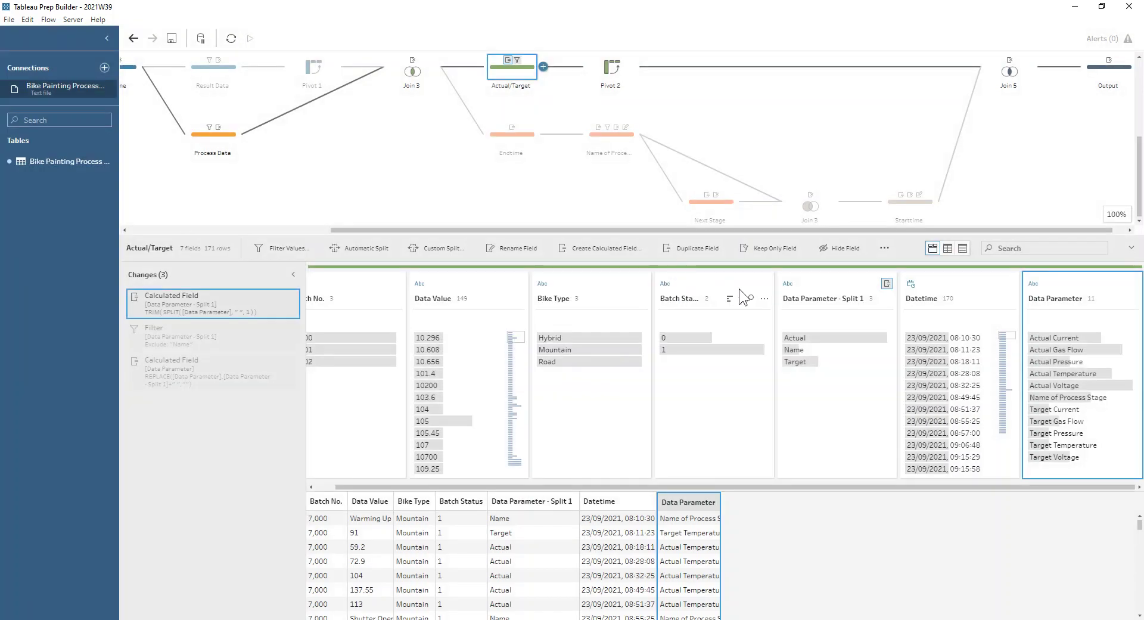
# - Review the Name-row exclusion and the parameter rename to Current, Pressure, etc
pyautogui.click(802, 350)
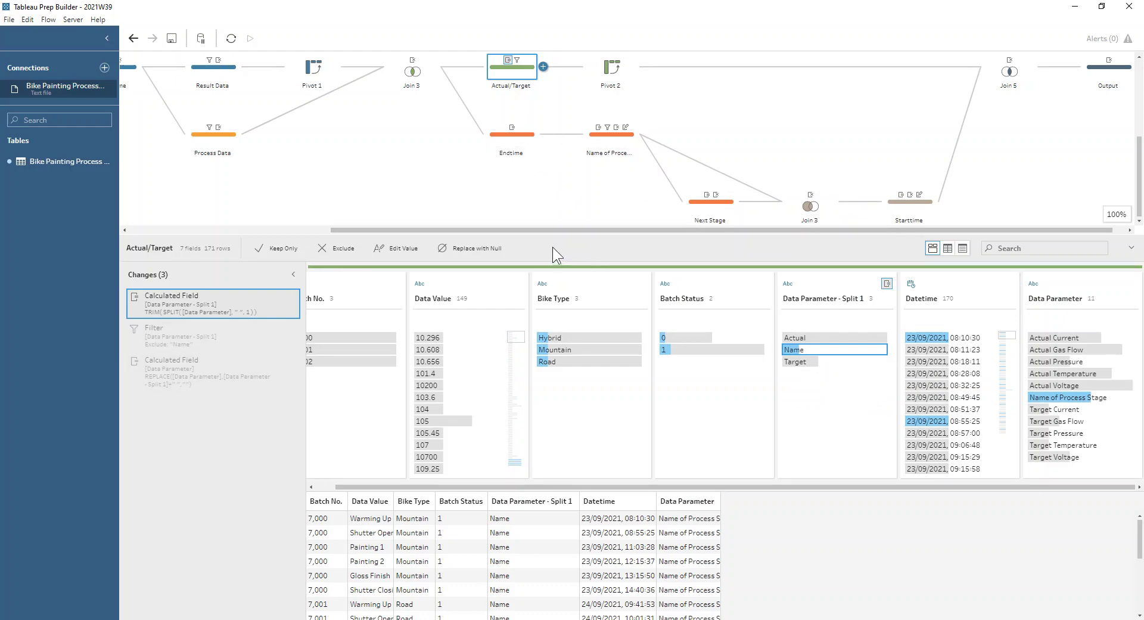
pyautogui.click(192, 350)
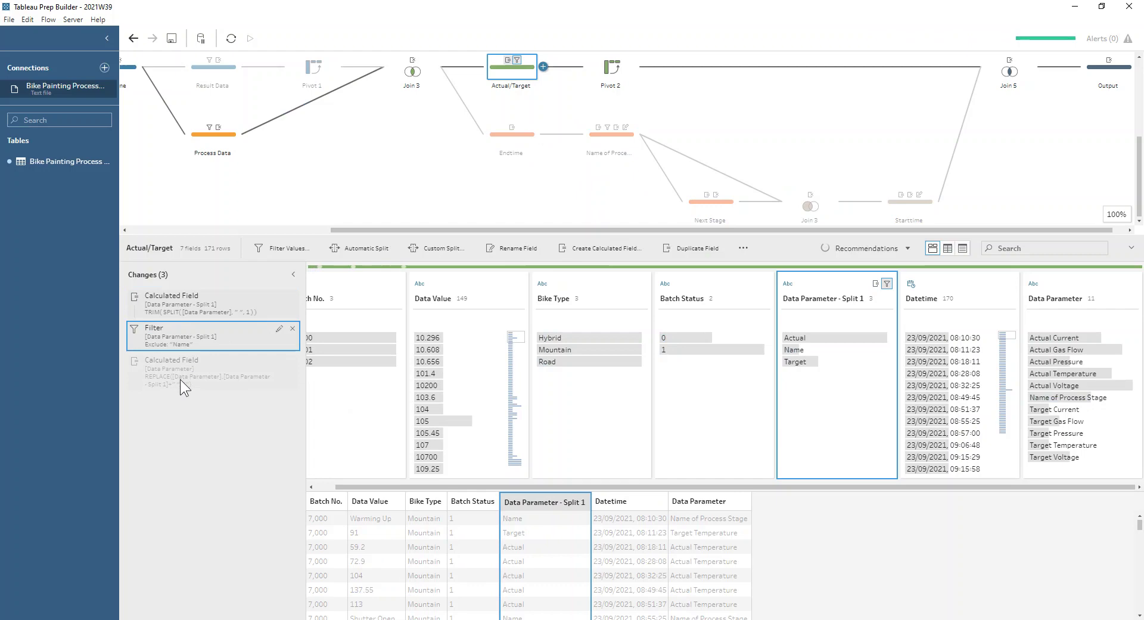
pyautogui.click(180, 379)
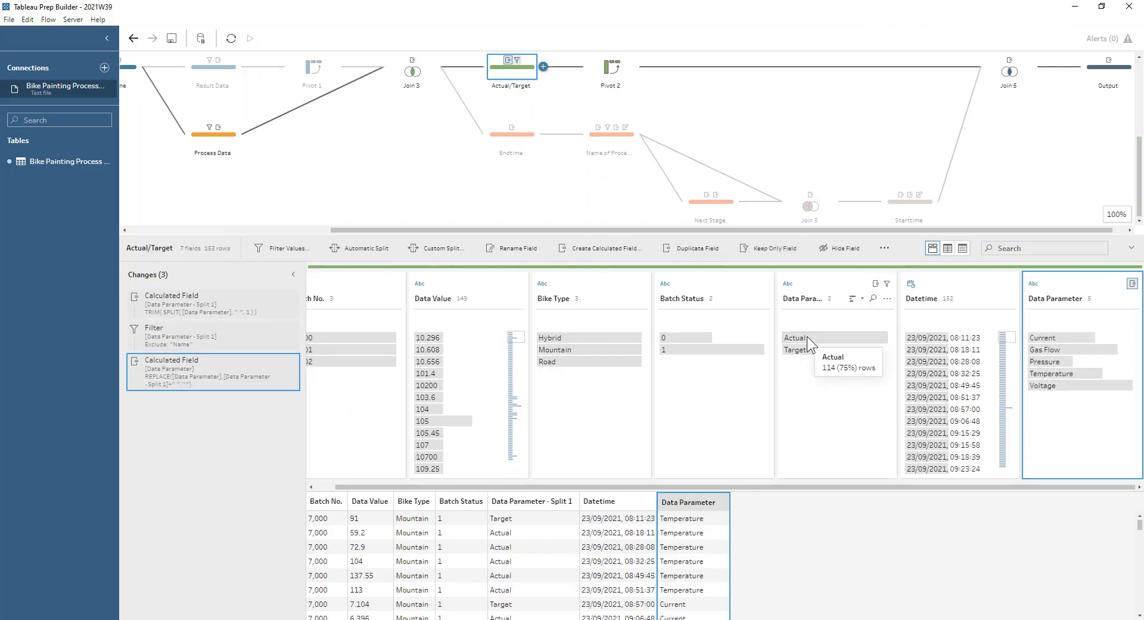
# - Show Pivot 2 turning Actual and Target into MAX of Data Value columns
pyautogui.moveTo(796, 353)
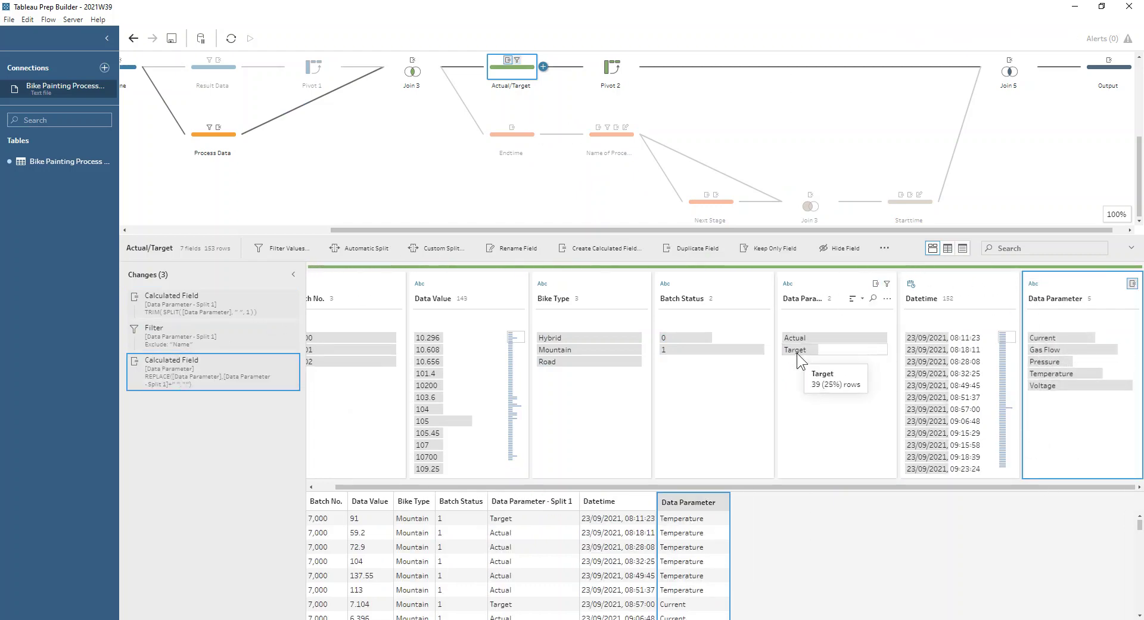
pyautogui.click(613, 66)
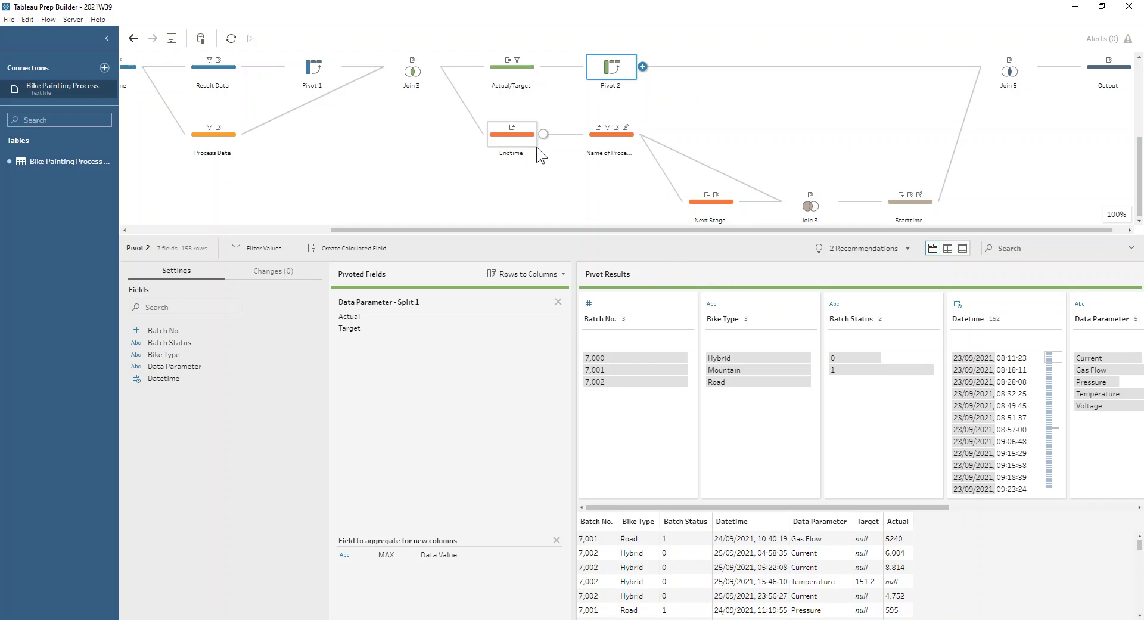
pyautogui.click(526, 136)
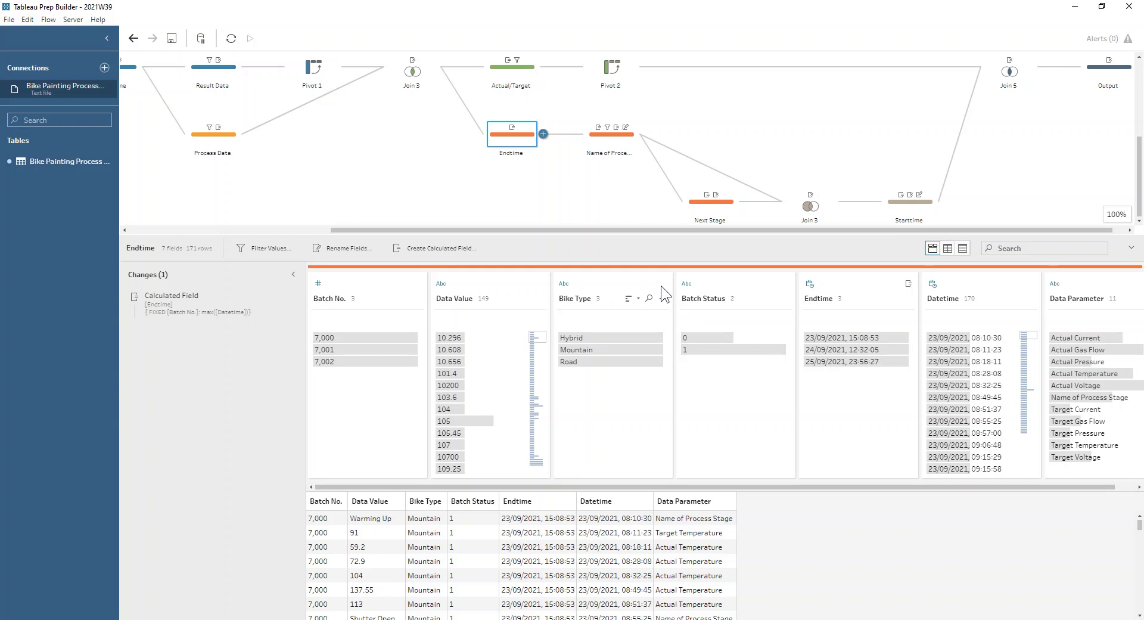
pyautogui.moveTo(660, 487); pyautogui.dragTo(763, 488)
pyautogui.click(1089, 396)
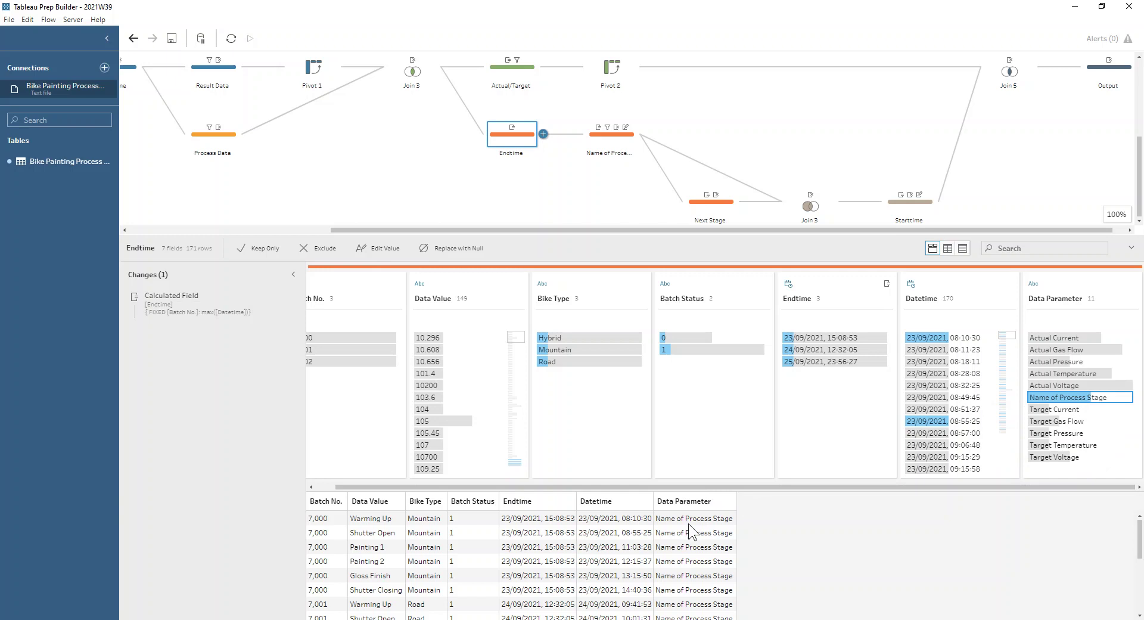
pyautogui.click(368, 518)
pyautogui.click(370, 532)
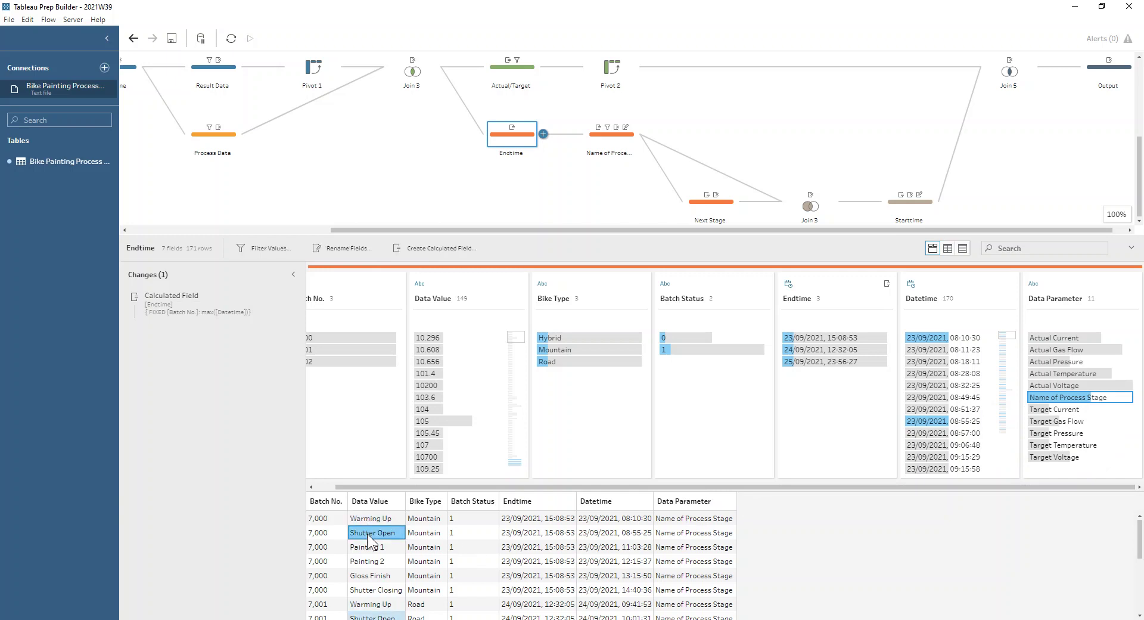
pyautogui.scroll(-4, 369, 539)
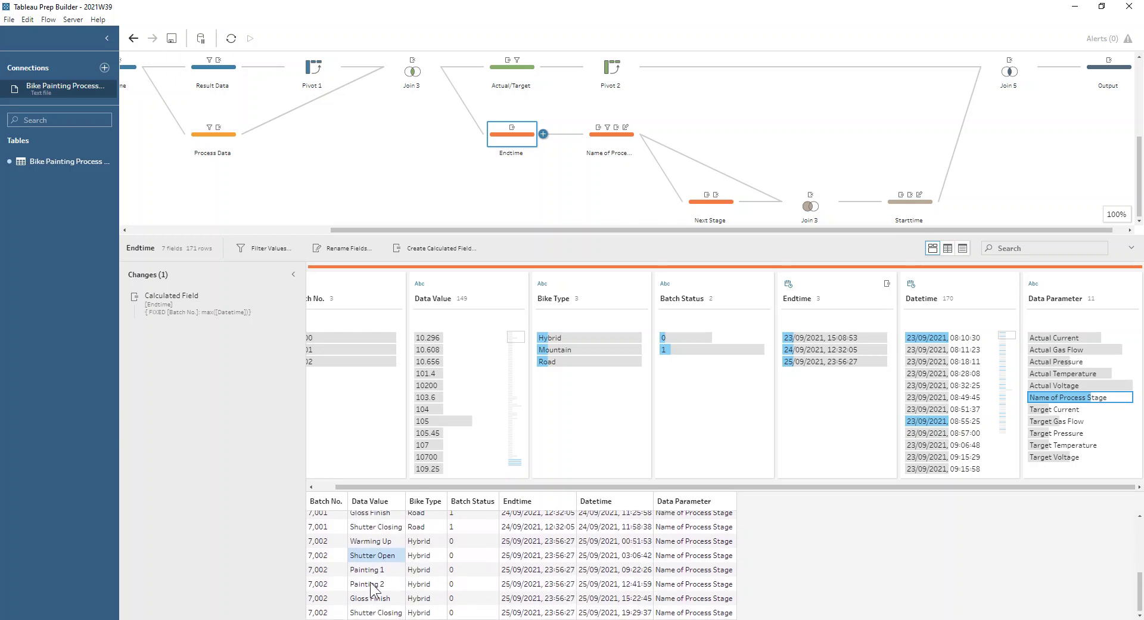
pyautogui.scroll(4, 370, 587)
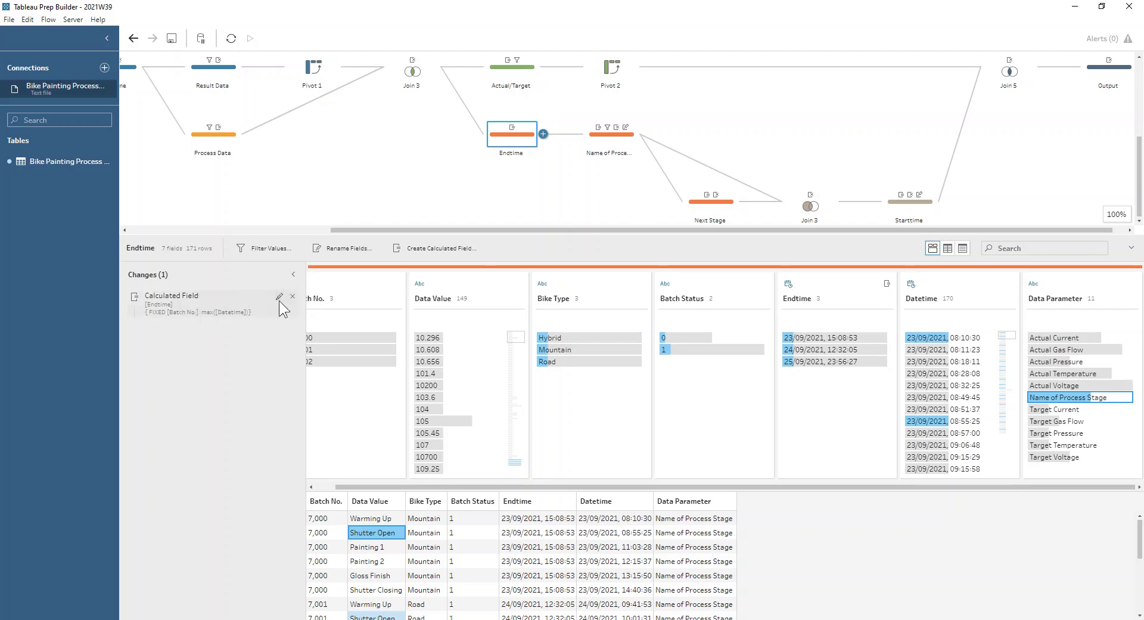
pyautogui.click(279, 300)
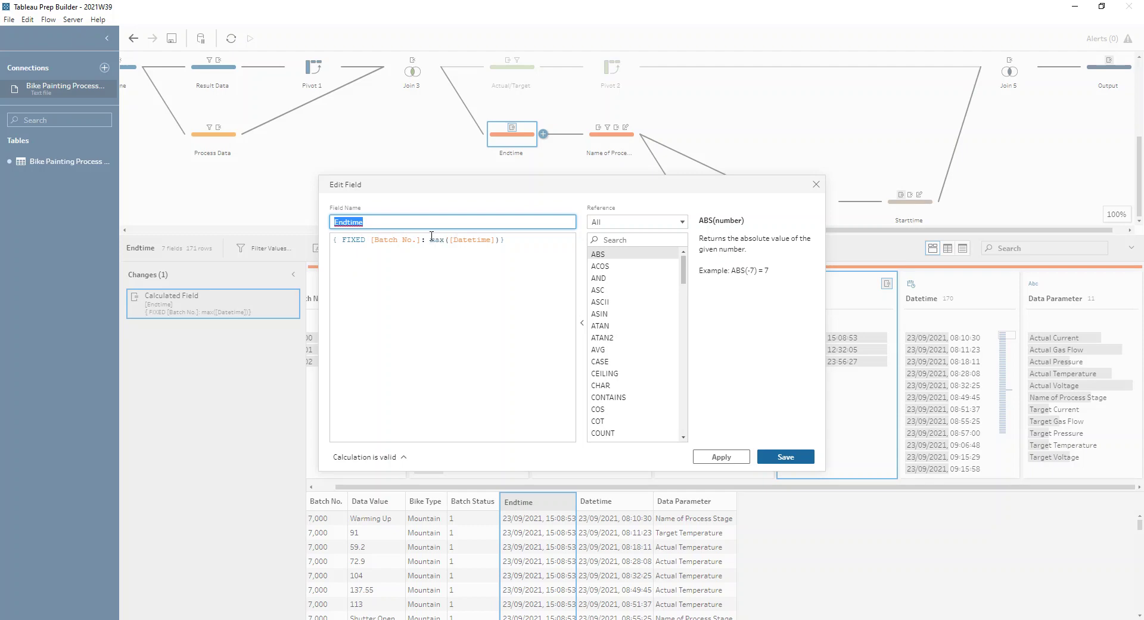
pyautogui.click(397, 223)
pyautogui.click(816, 185)
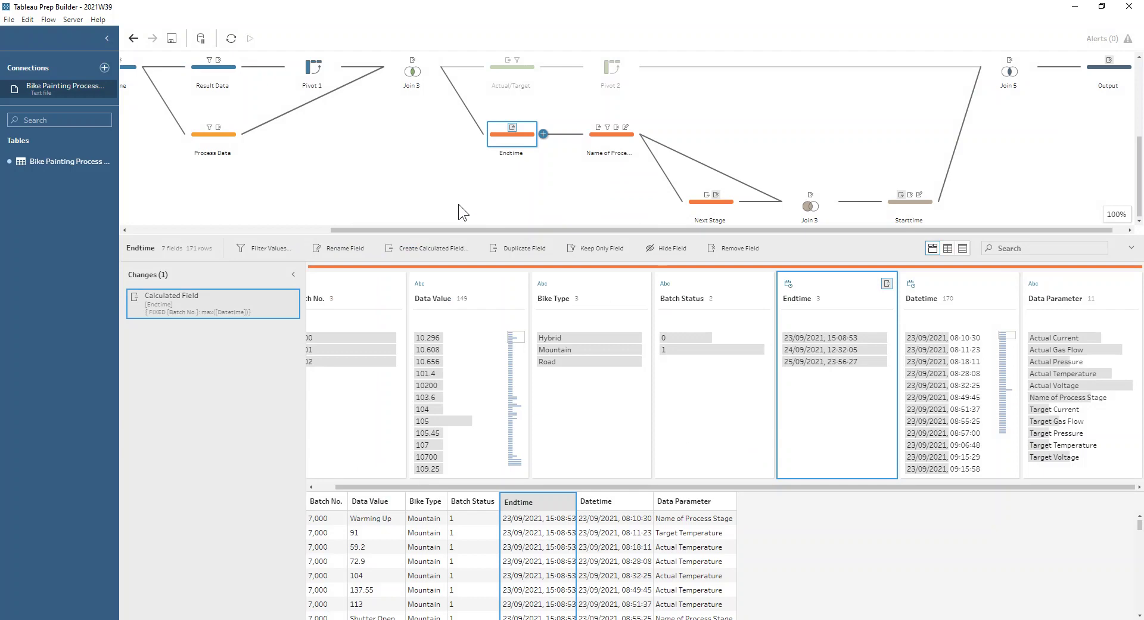
# - Review Name of Process Stage's Data Parameter filter and Process Order rank by Datetime
pyautogui.click(613, 134)
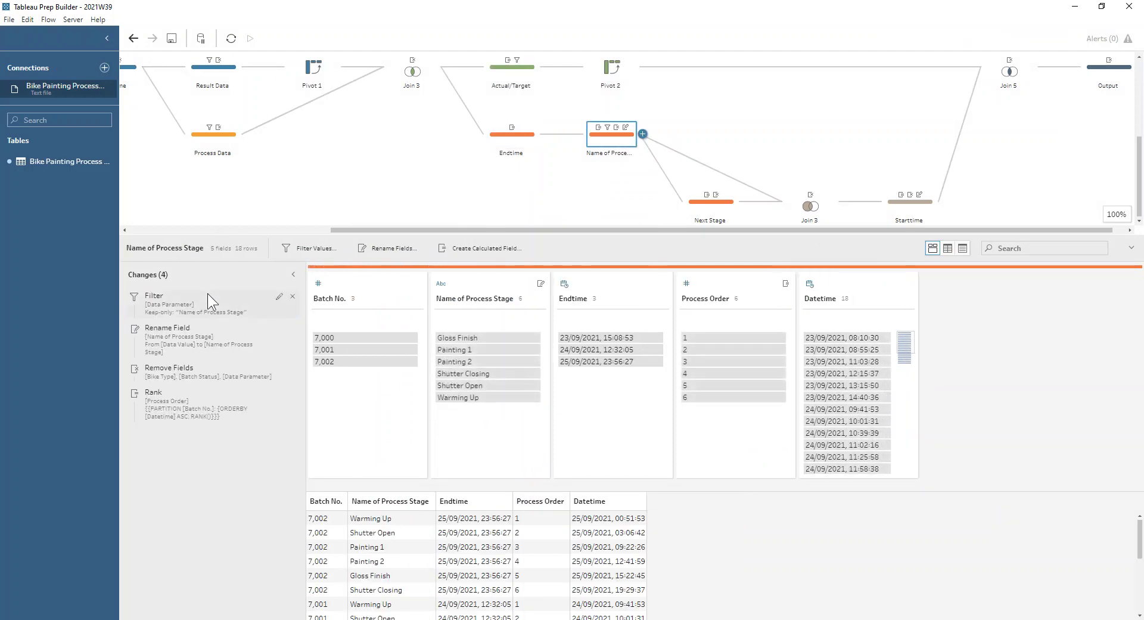
pyautogui.click(207, 294)
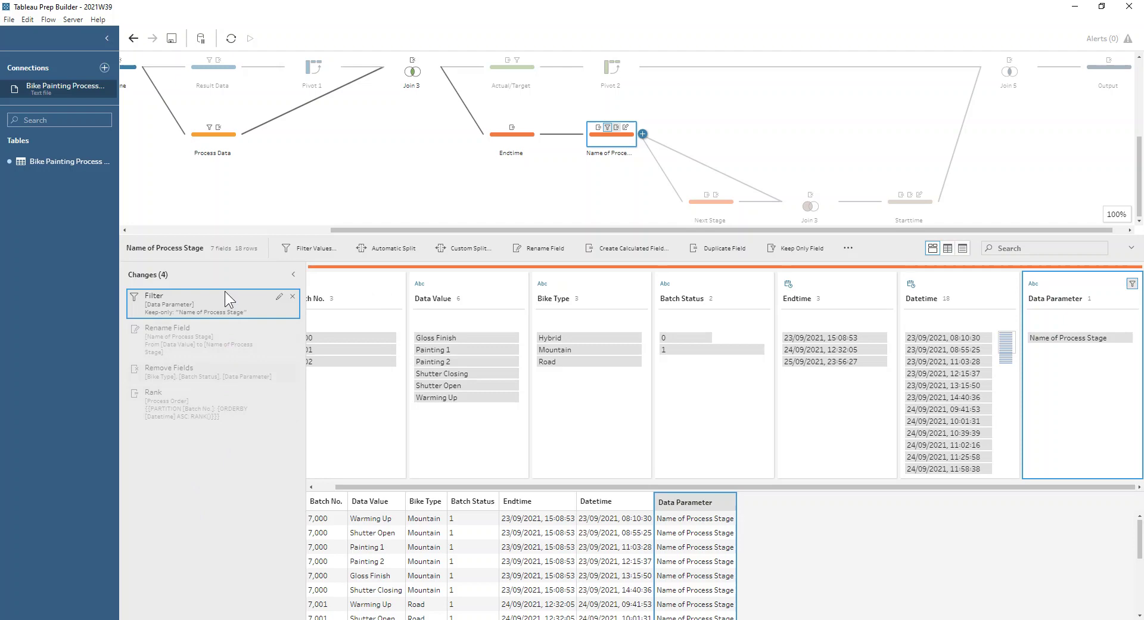
pyautogui.click(277, 396)
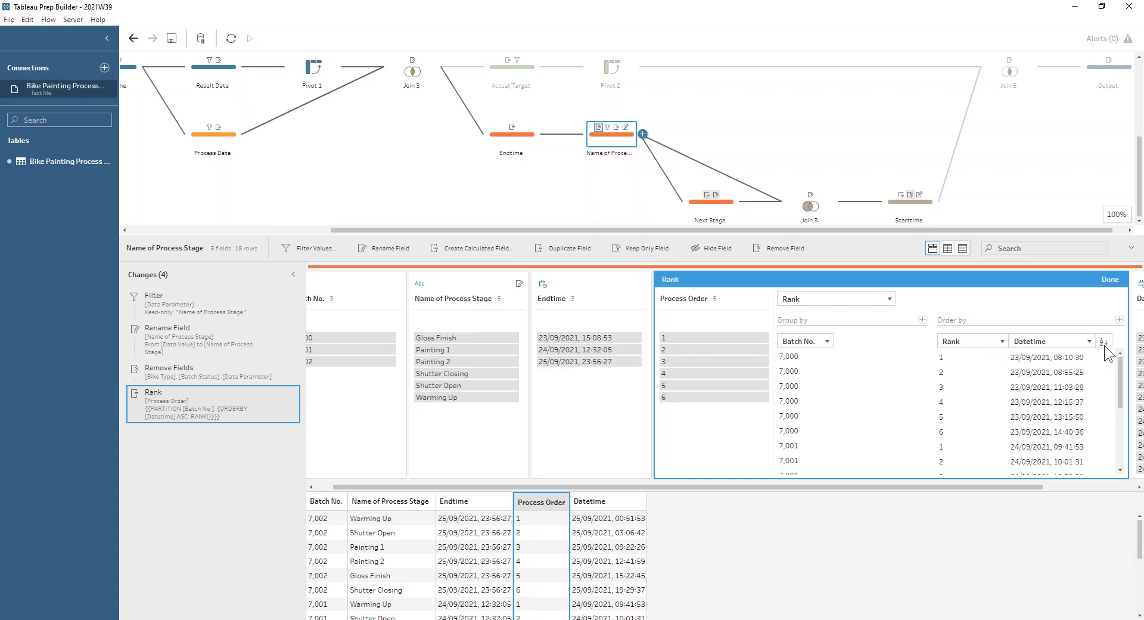
pyautogui.click(1111, 279)
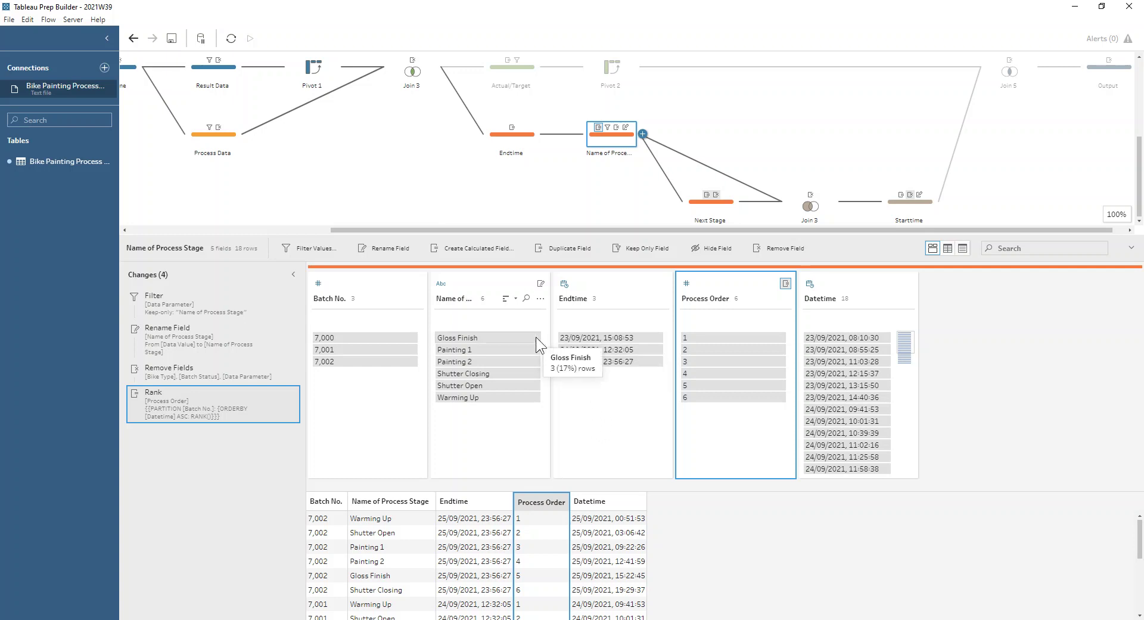
# - Review the Next Stage step's Process Order minus 1 calculation and close it
pyautogui.click(691, 200)
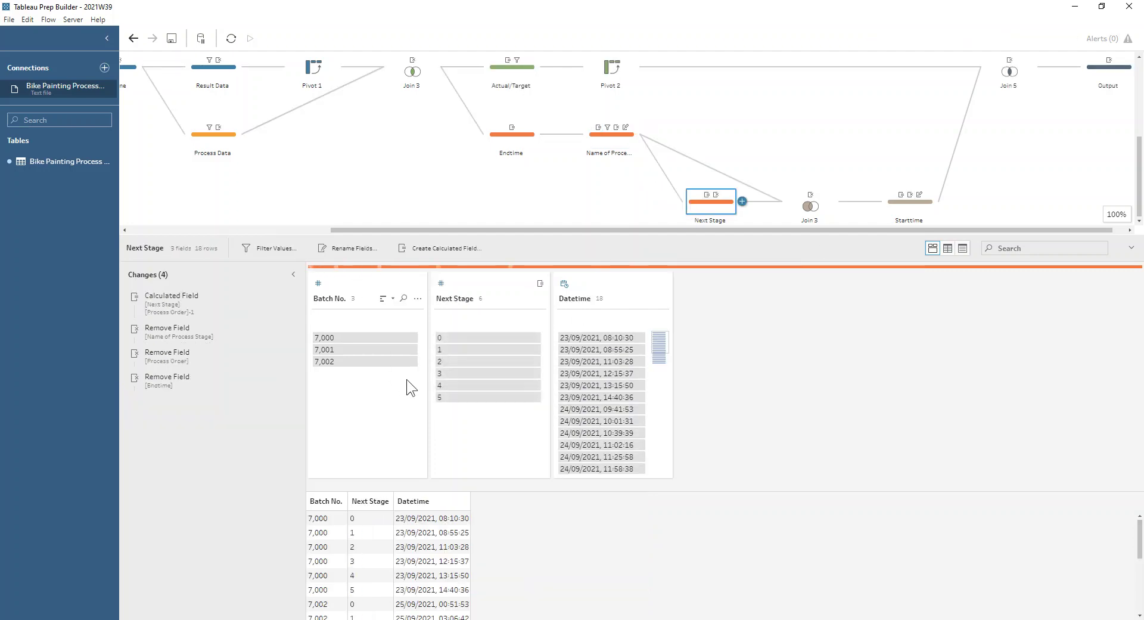
pyautogui.click(278, 296)
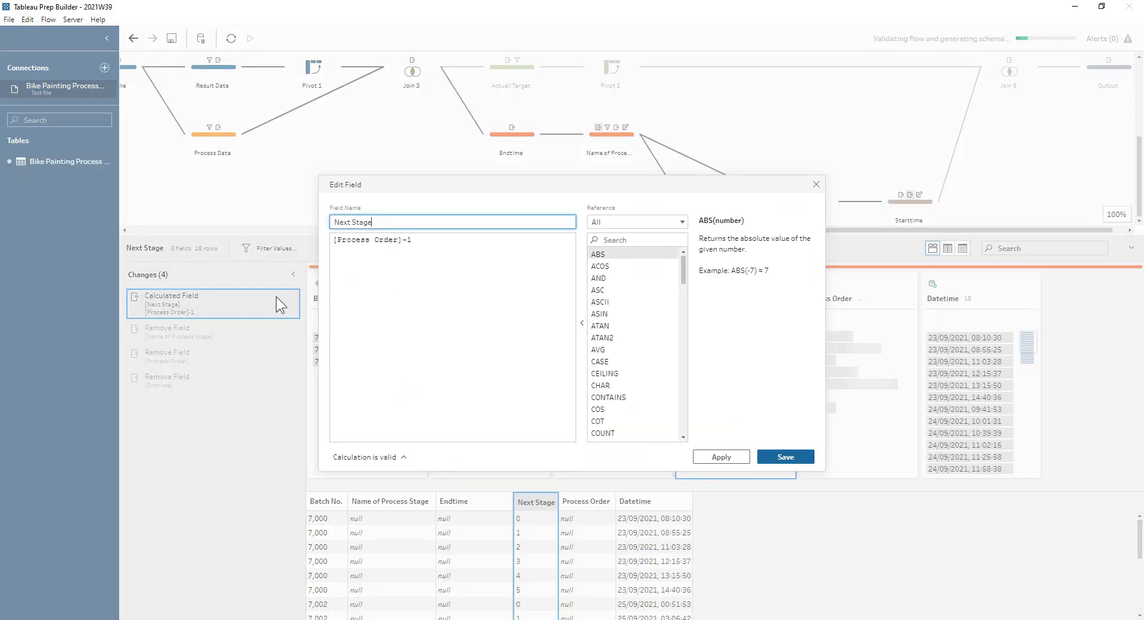
pyautogui.click(368, 241)
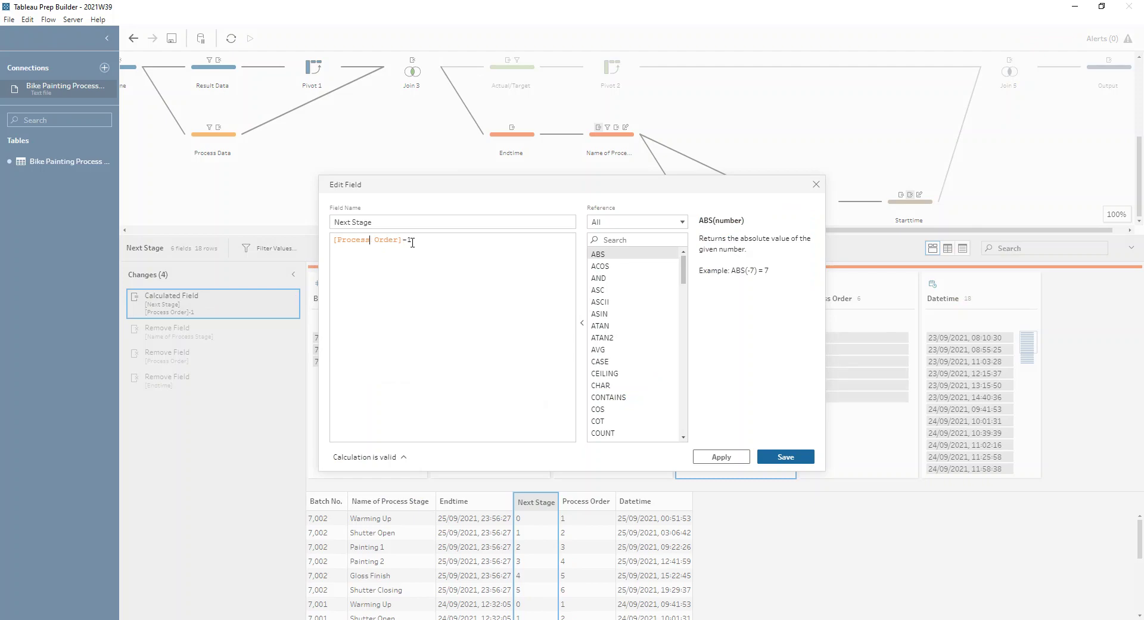
pyautogui.click(817, 184)
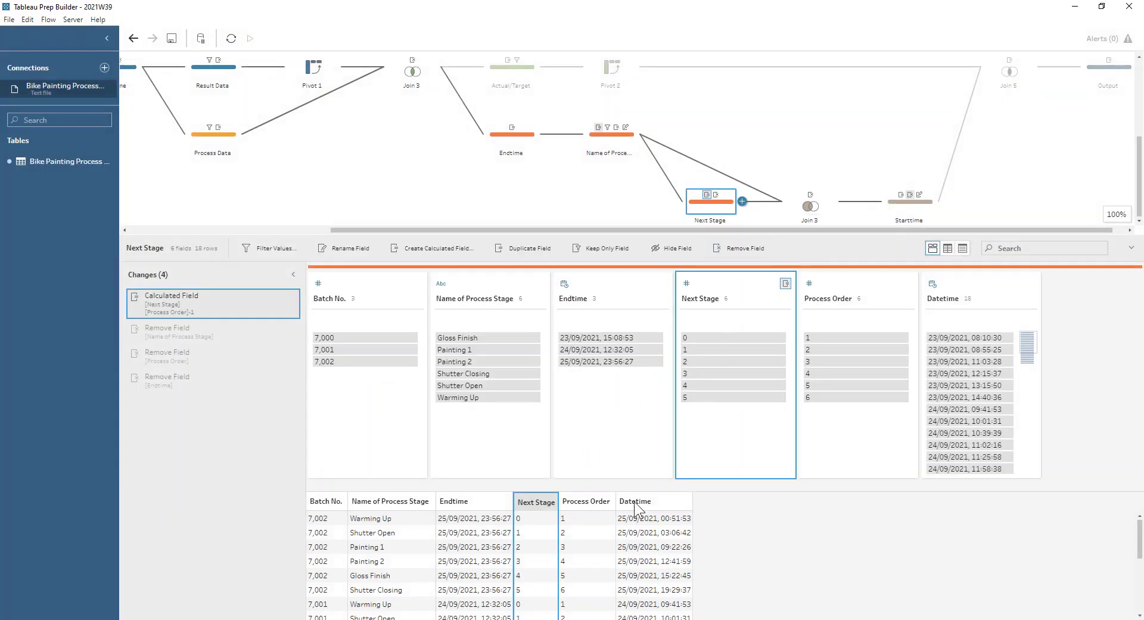
pyautogui.click(579, 518)
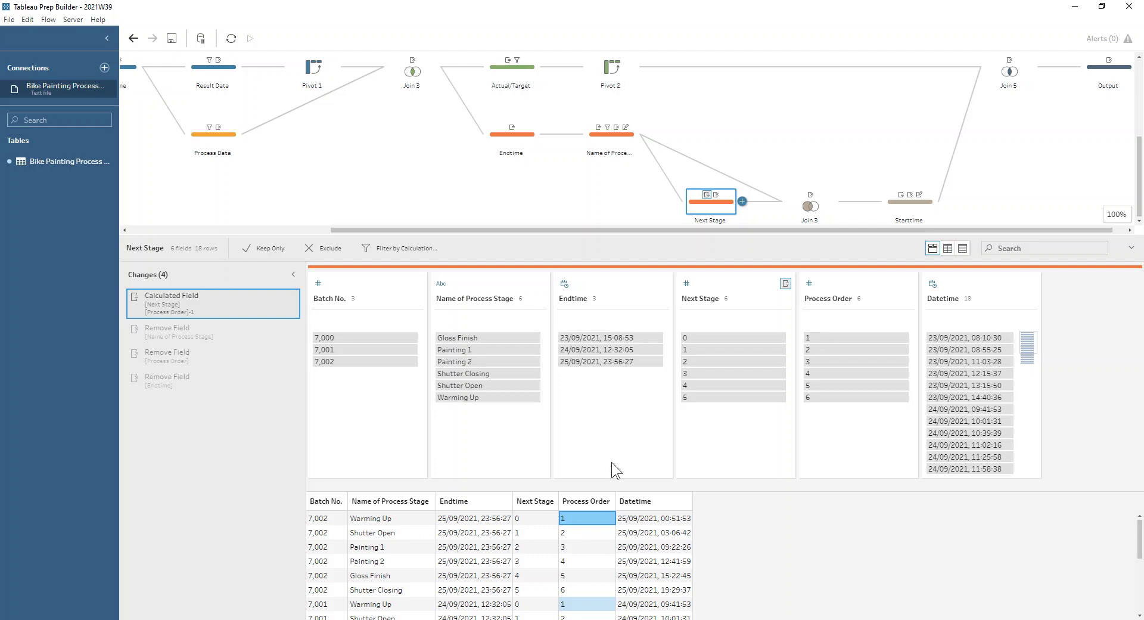
# - Compare batch 7,000's Datetime, Process Order and Next Stage values, then check Join 3
pyautogui.click(337, 337)
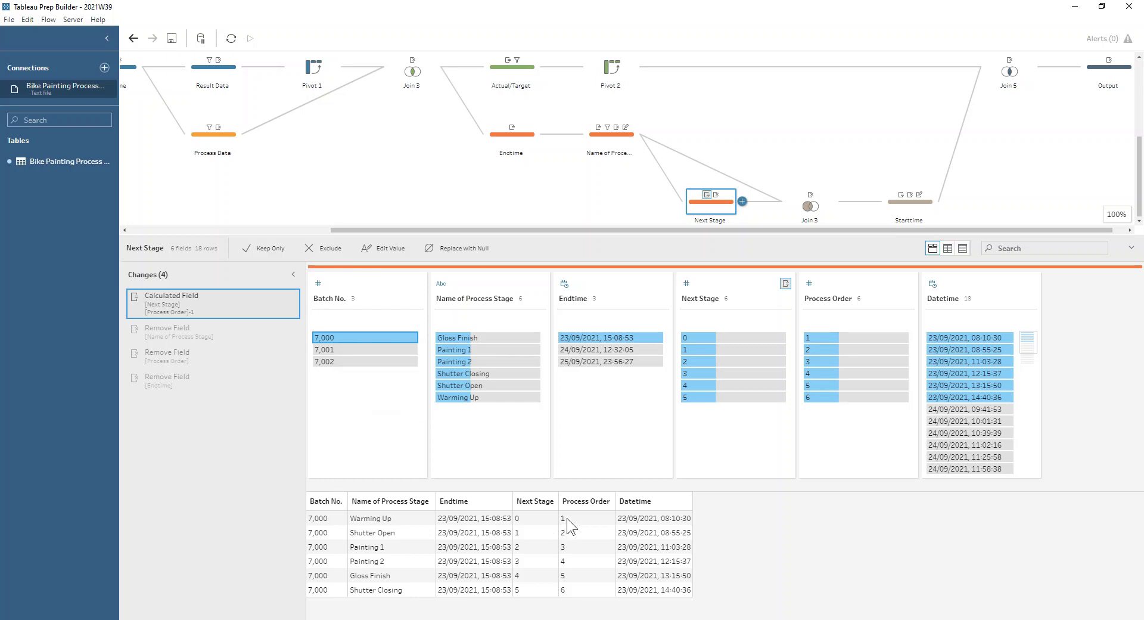
pyautogui.click(627, 517)
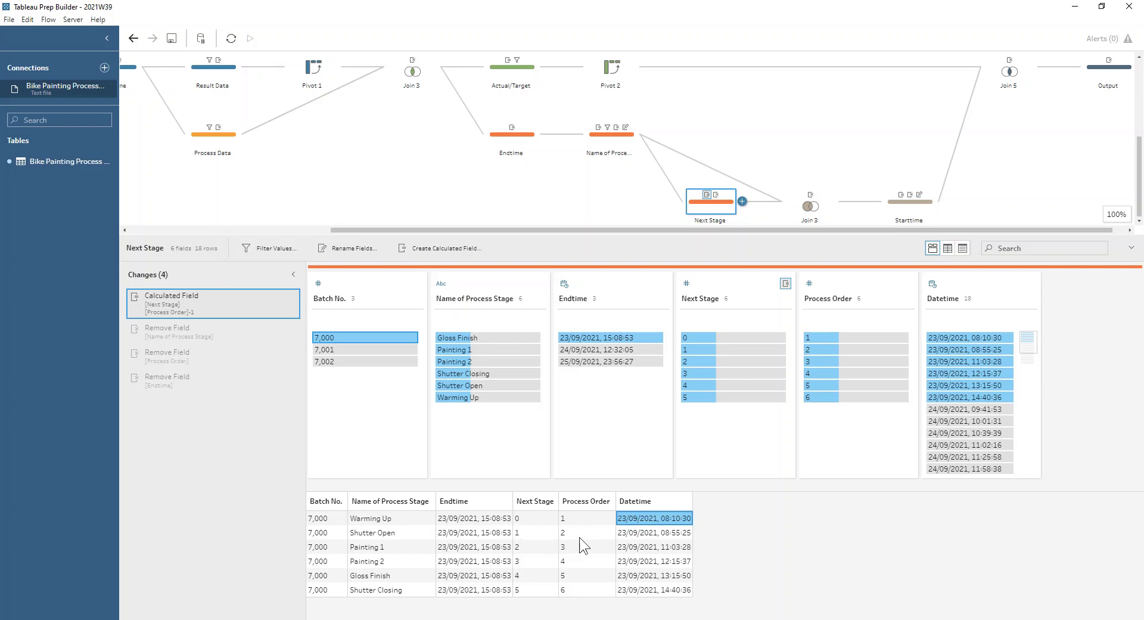
pyautogui.click(641, 533)
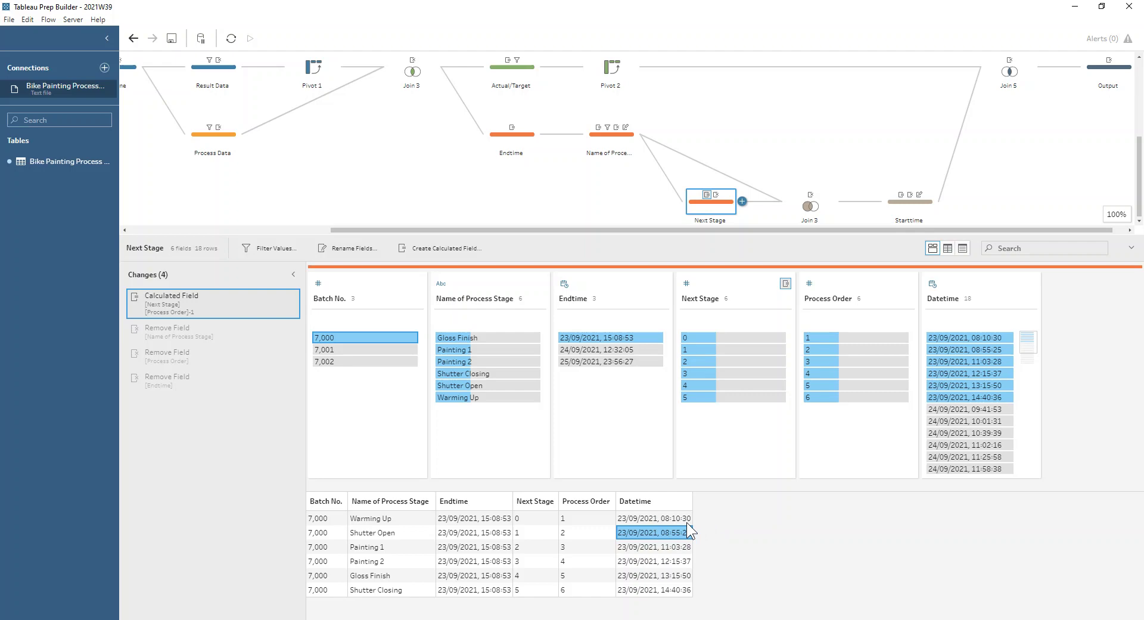
pyautogui.click(588, 505)
pyautogui.click(576, 517)
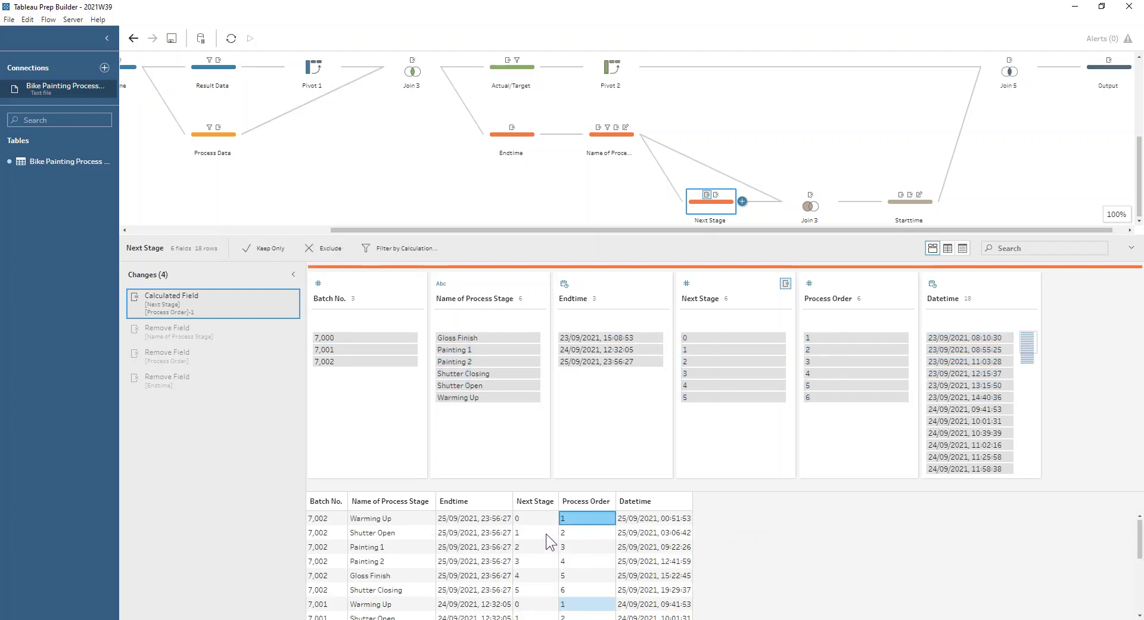
pyautogui.click(546, 534)
pyautogui.click(570, 519)
pyautogui.click(548, 532)
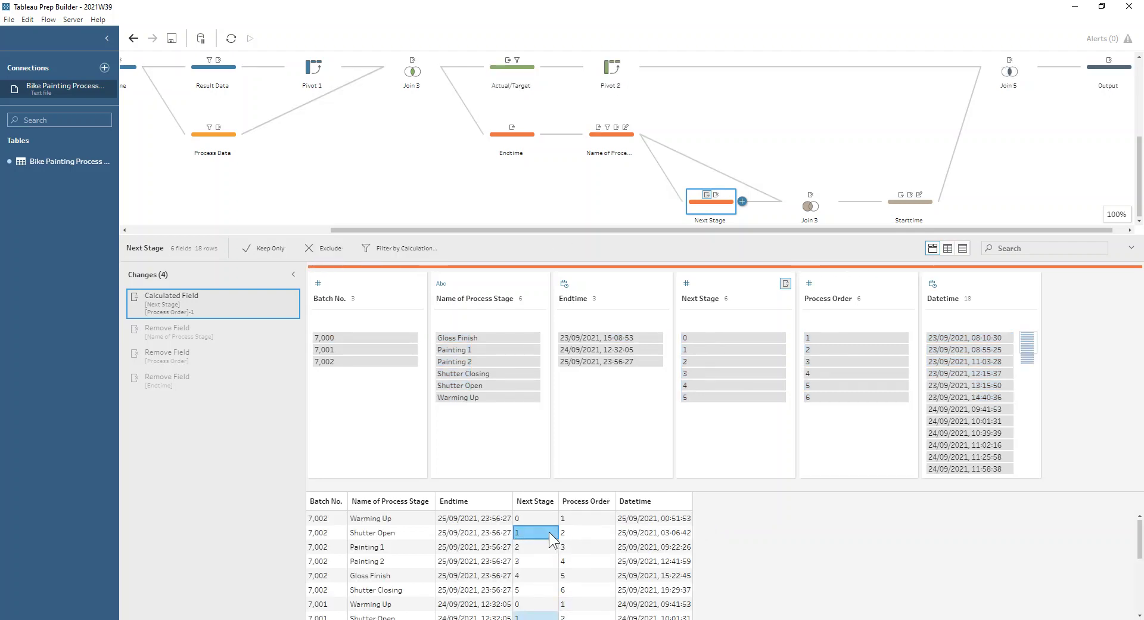
pyautogui.click(818, 213)
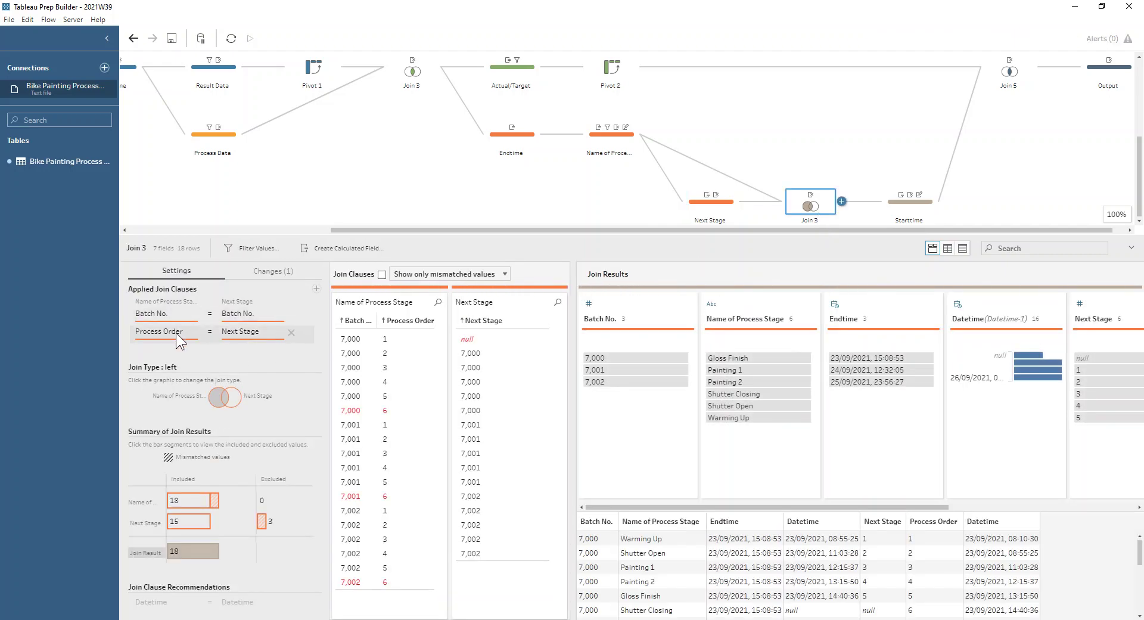
pyautogui.click(901, 209)
pyautogui.click(199, 302)
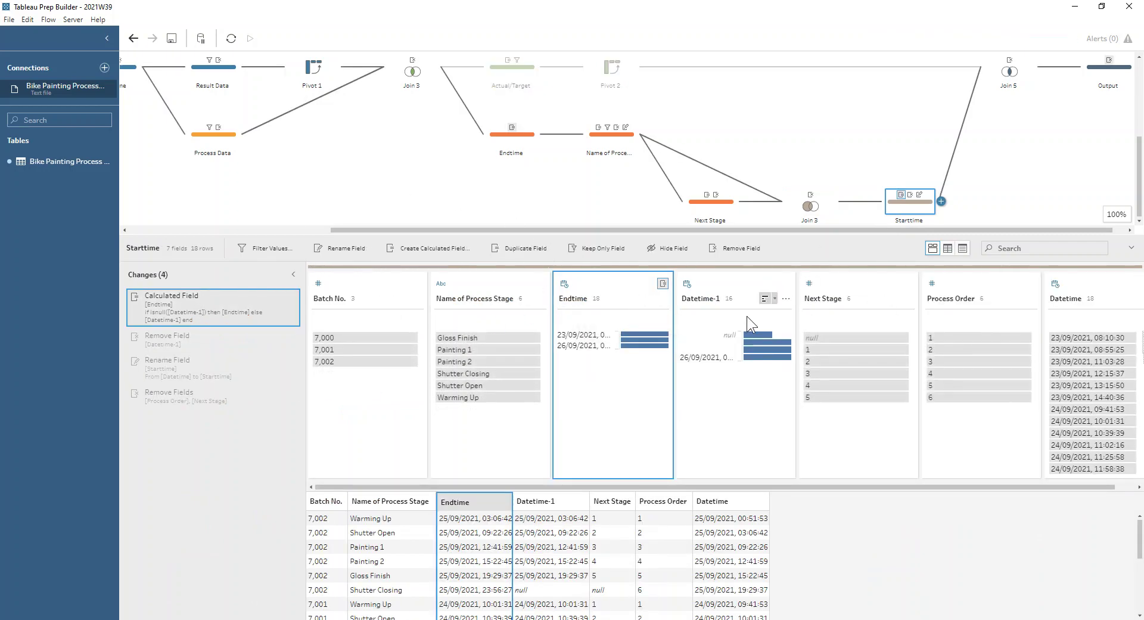
pyautogui.click(342, 337)
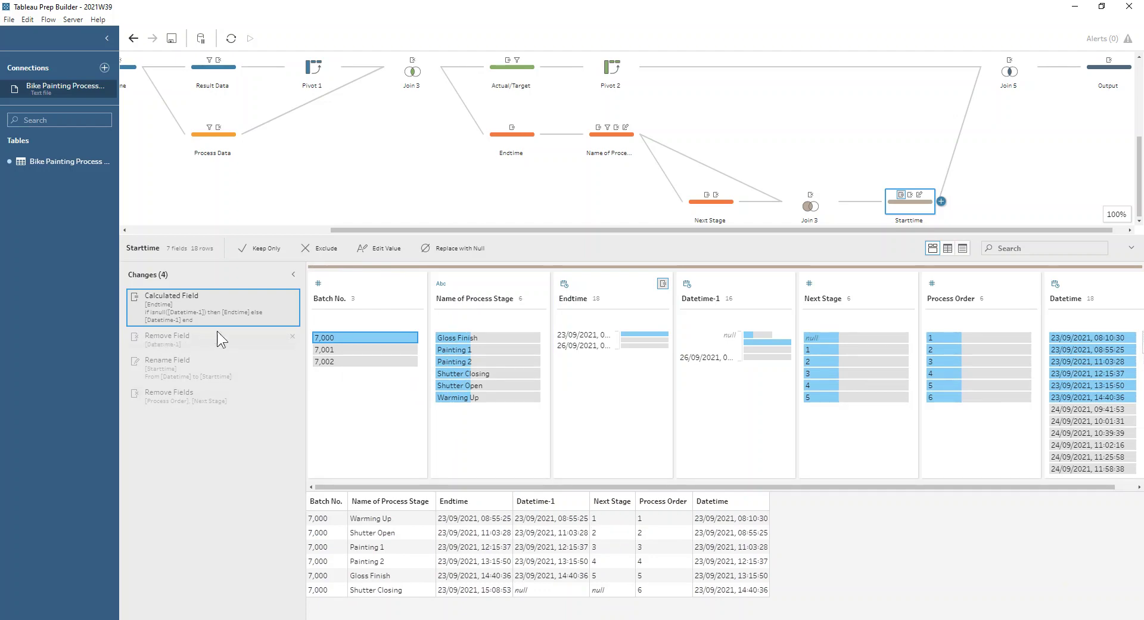
pyautogui.click(279, 297)
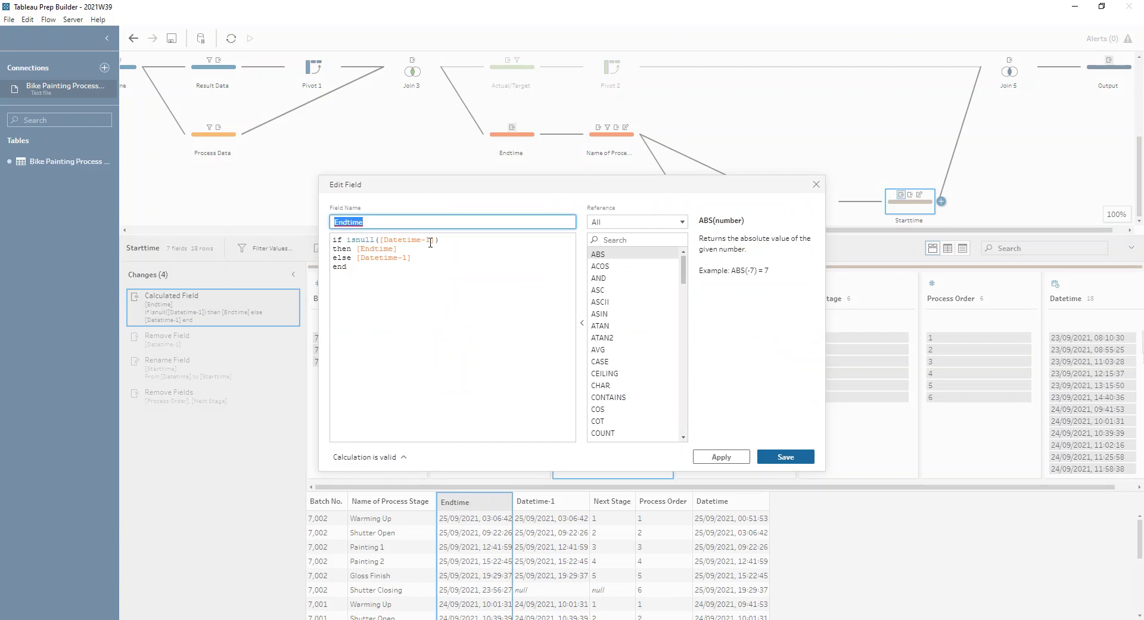
pyautogui.click(448, 241)
pyautogui.hotkey('shift', 'Left')
pyautogui.hotkey('shift', 'Left')
pyautogui.hotkey('shift', 'Left')
pyautogui.hotkey('shift', 'Left')
pyautogui.hotkey('shift', 'Left')
pyautogui.hotkey('shift', 'Left')
pyautogui.hotkey('shift', 'Left')
pyautogui.hotkey('shift', 'Left')
pyautogui.hotkey('shift', 'Left')
pyautogui.hotkey('shift', 'Left')
pyautogui.hotkey('shift', 'Left')
pyautogui.hotkey('shift', 'Left')
pyautogui.hotkey('shift', 'Left')
pyautogui.hotkey('shift', 'Left')
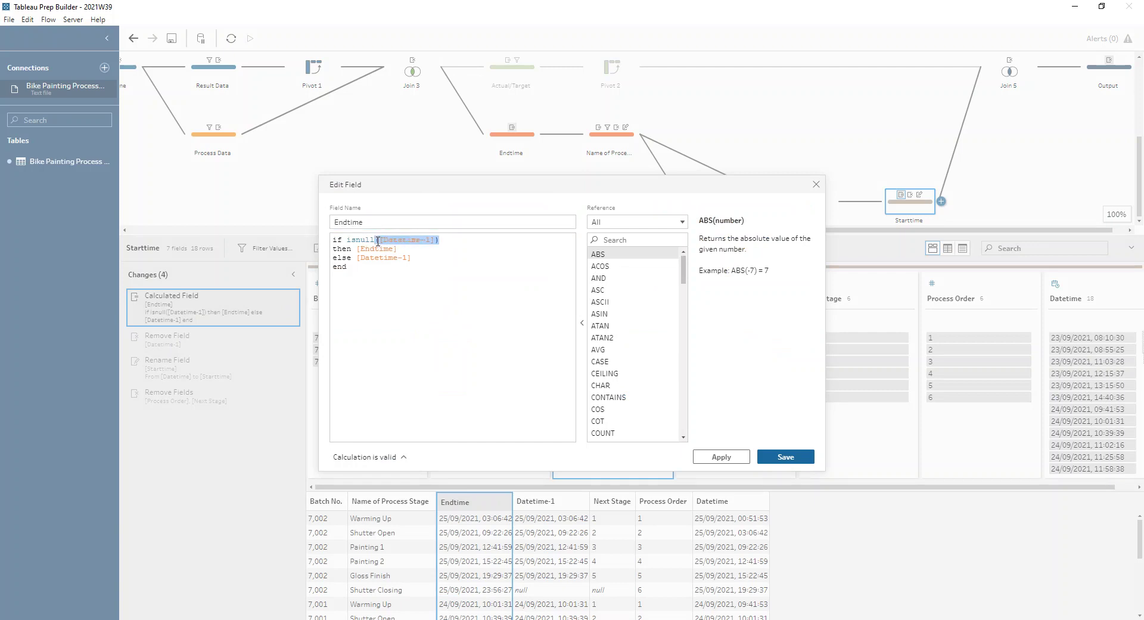
pyautogui.click(460, 237)
pyautogui.click(431, 262)
pyautogui.click(815, 184)
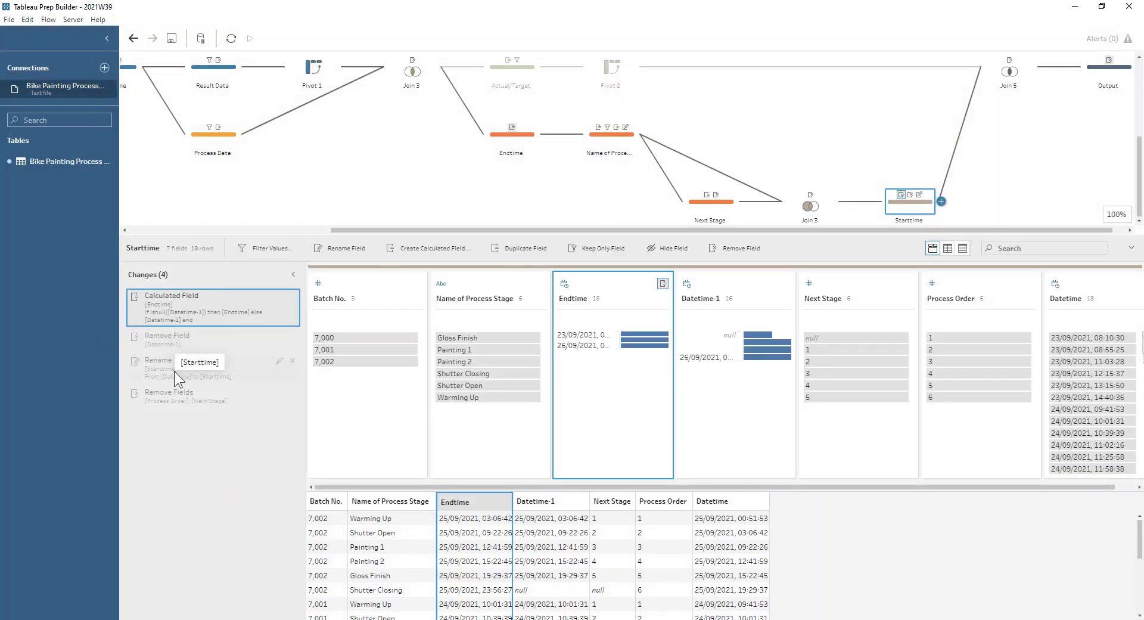
pyautogui.click(179, 389)
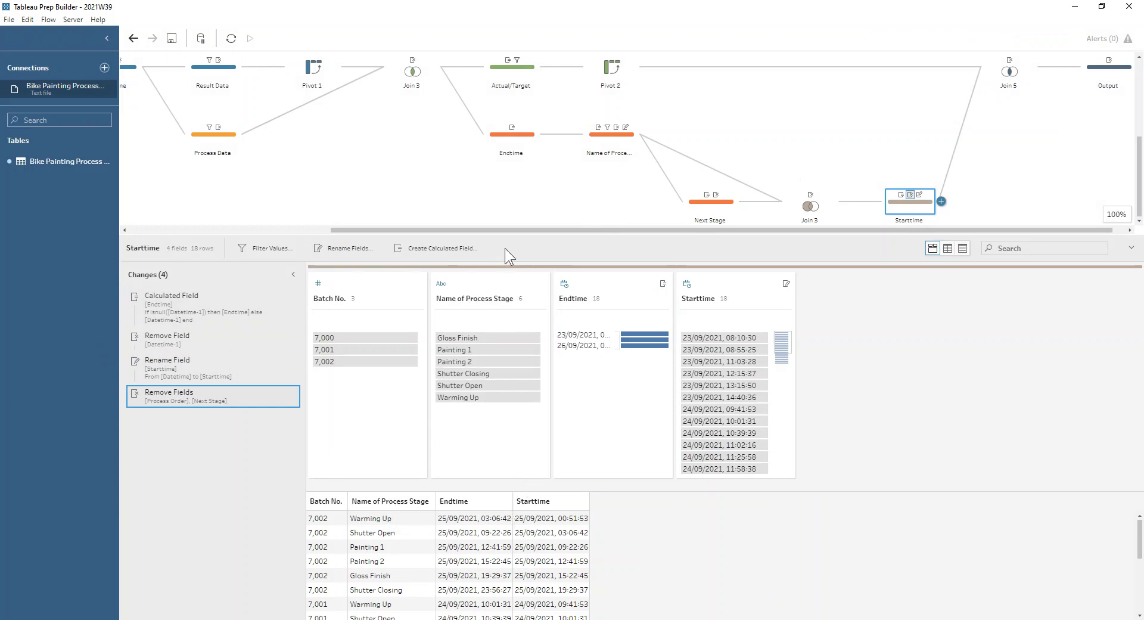
pyautogui.moveTo(505, 228); pyautogui.dragTo(610, 228)
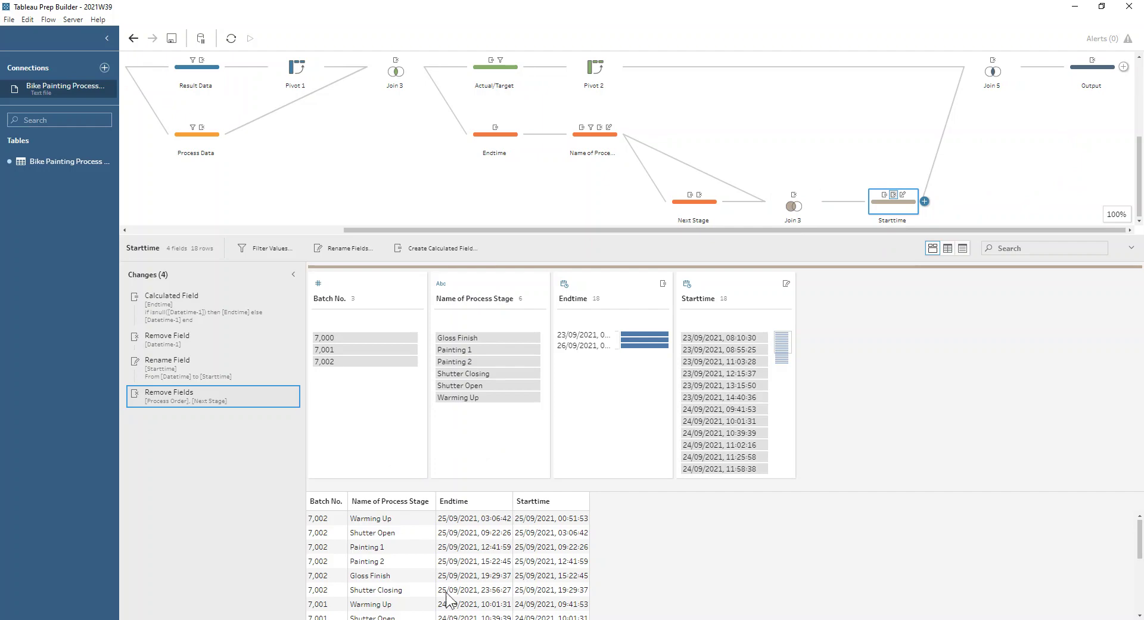
# - Review Join 5's inner join of Pivot 2 and Starttime on Batch No. and Datetime range (153 rows)
pyautogui.click(982, 75)
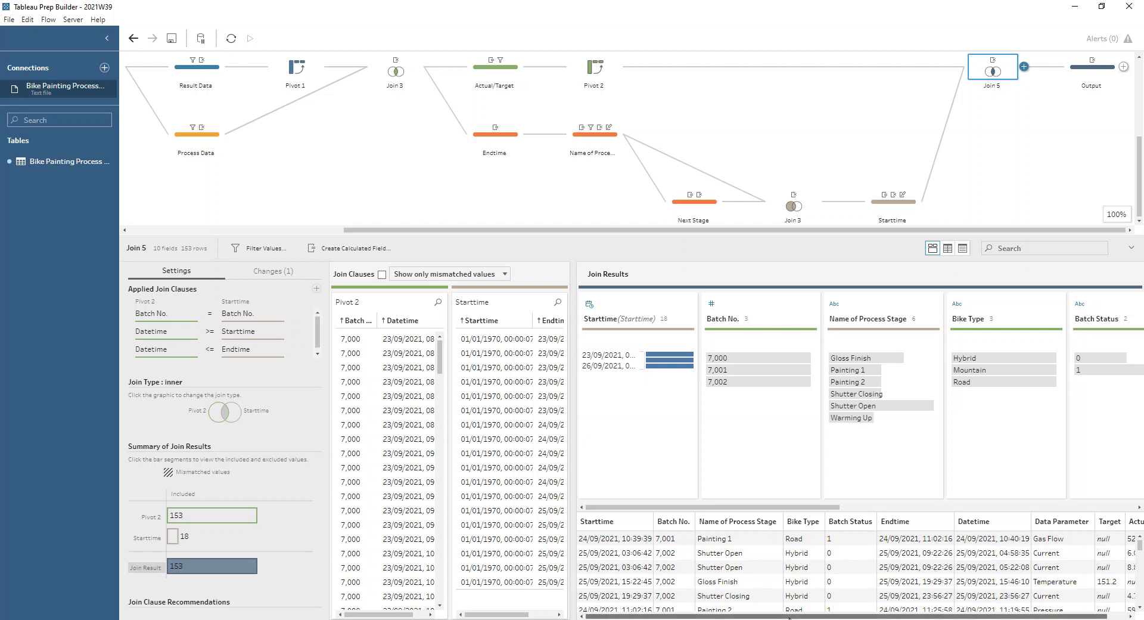
pyautogui.moveTo(870, 615); pyautogui.dragTo(889, 614)
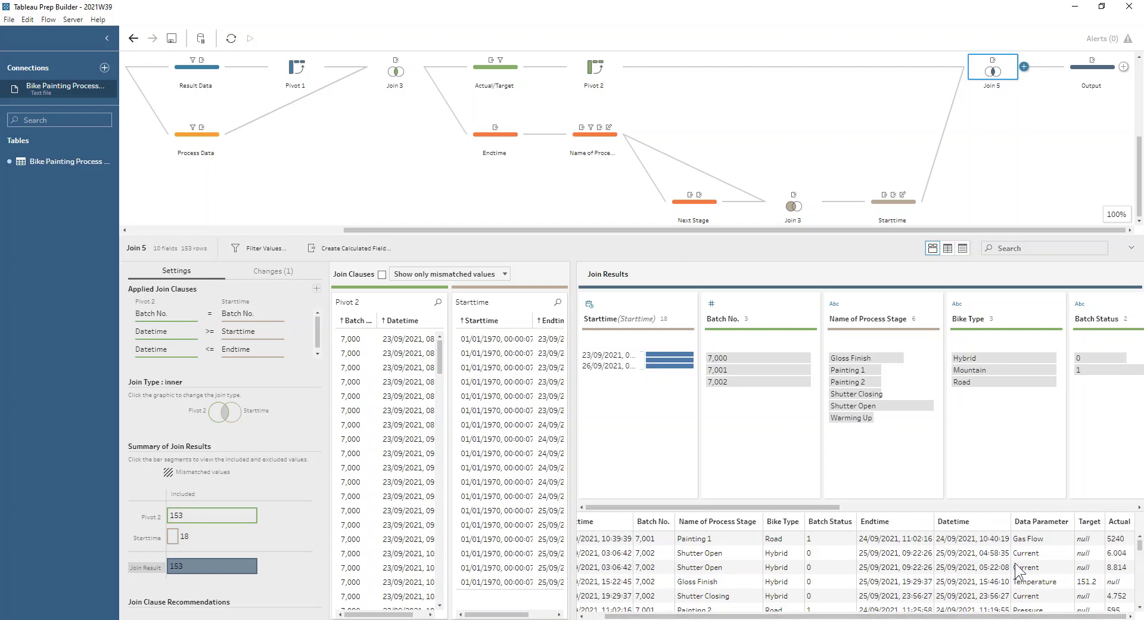
# - Inspect the Output step's profile, with Starttime and Endtime removed across 153 rows
pyautogui.click(1091, 73)
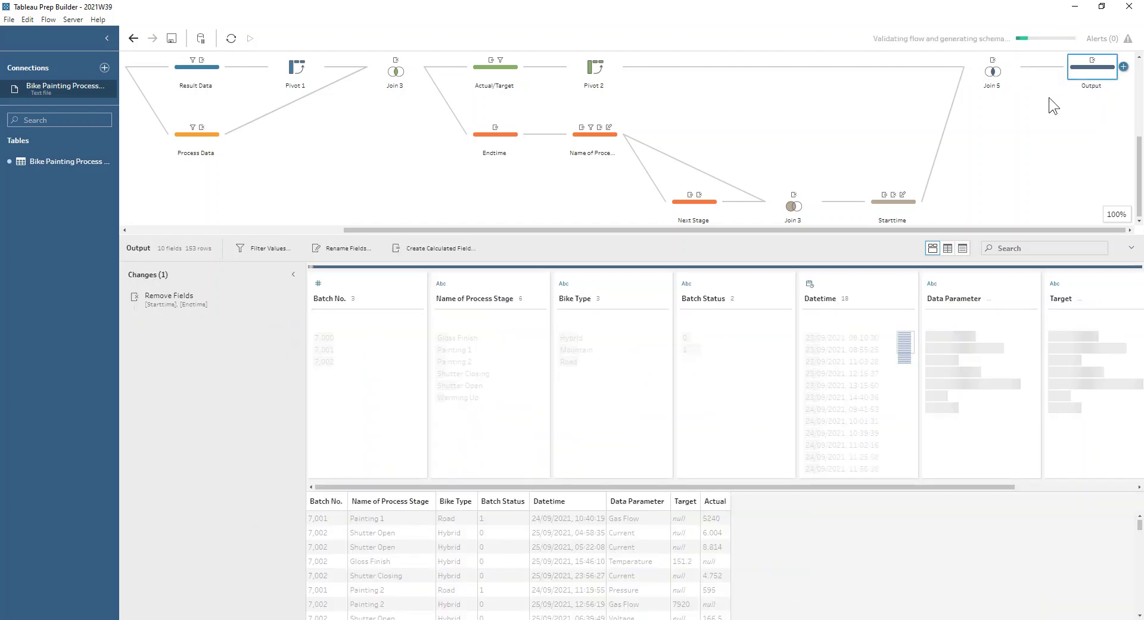